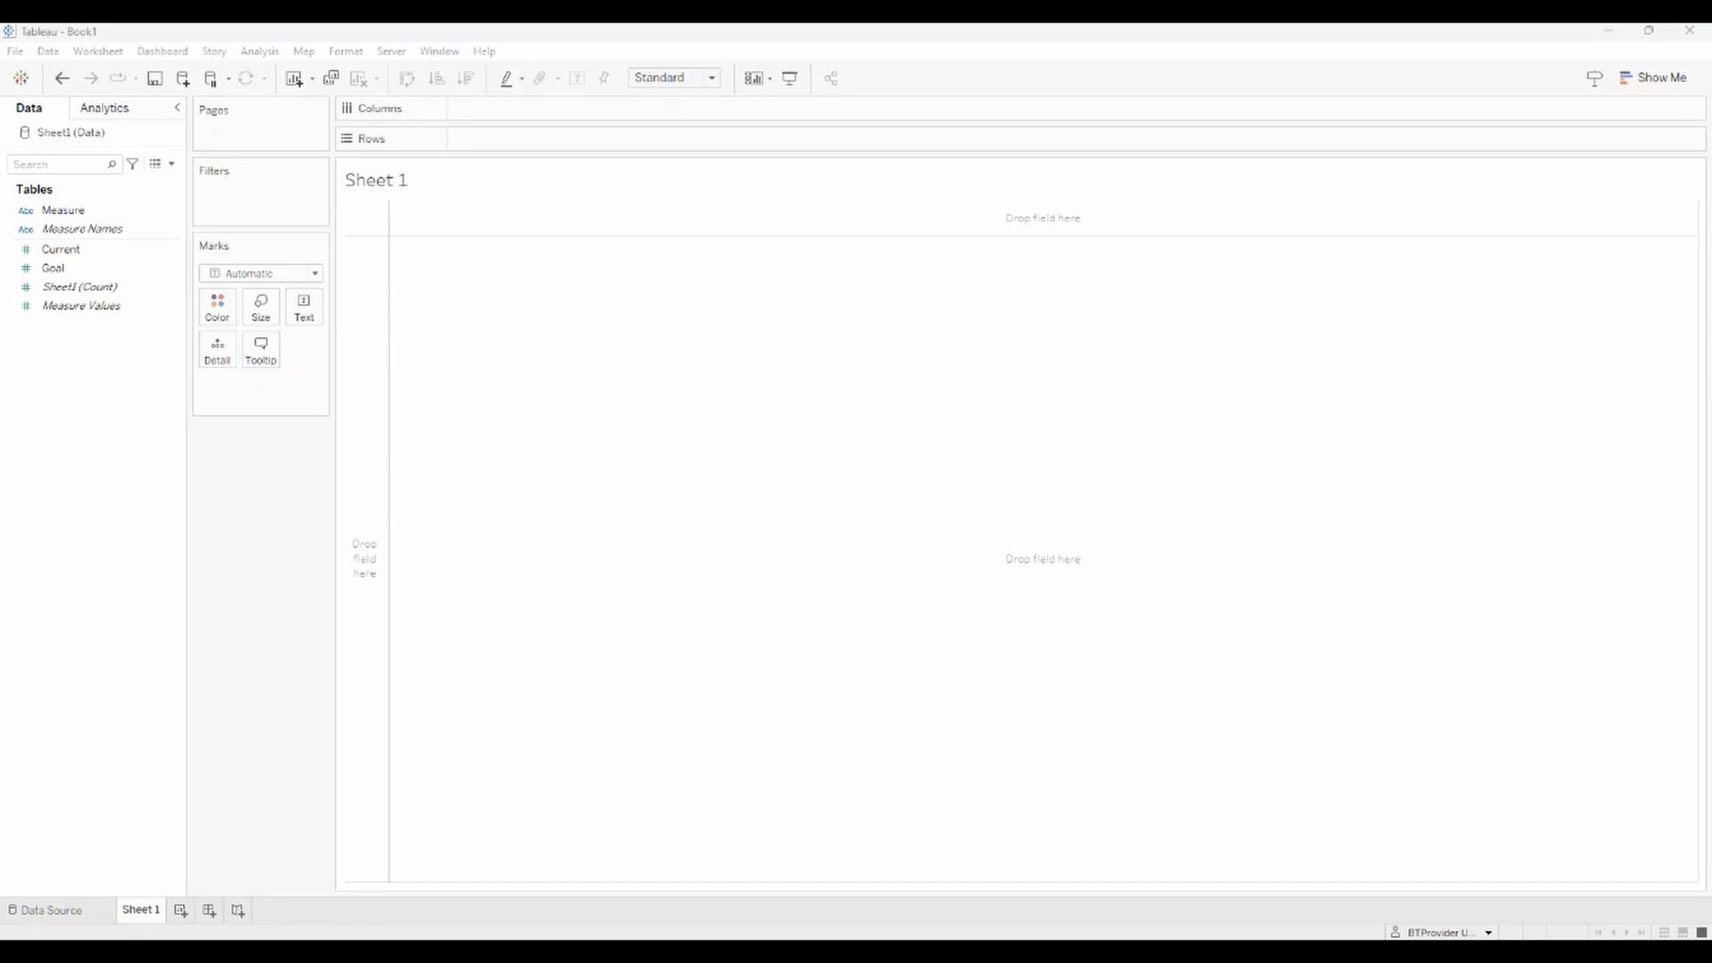
Switch to the Excel data workbook and examine the Measure, Current and Goal columns for KPI 1 to KPI 7.
left_click_drag(1462, 25, 928, 183)
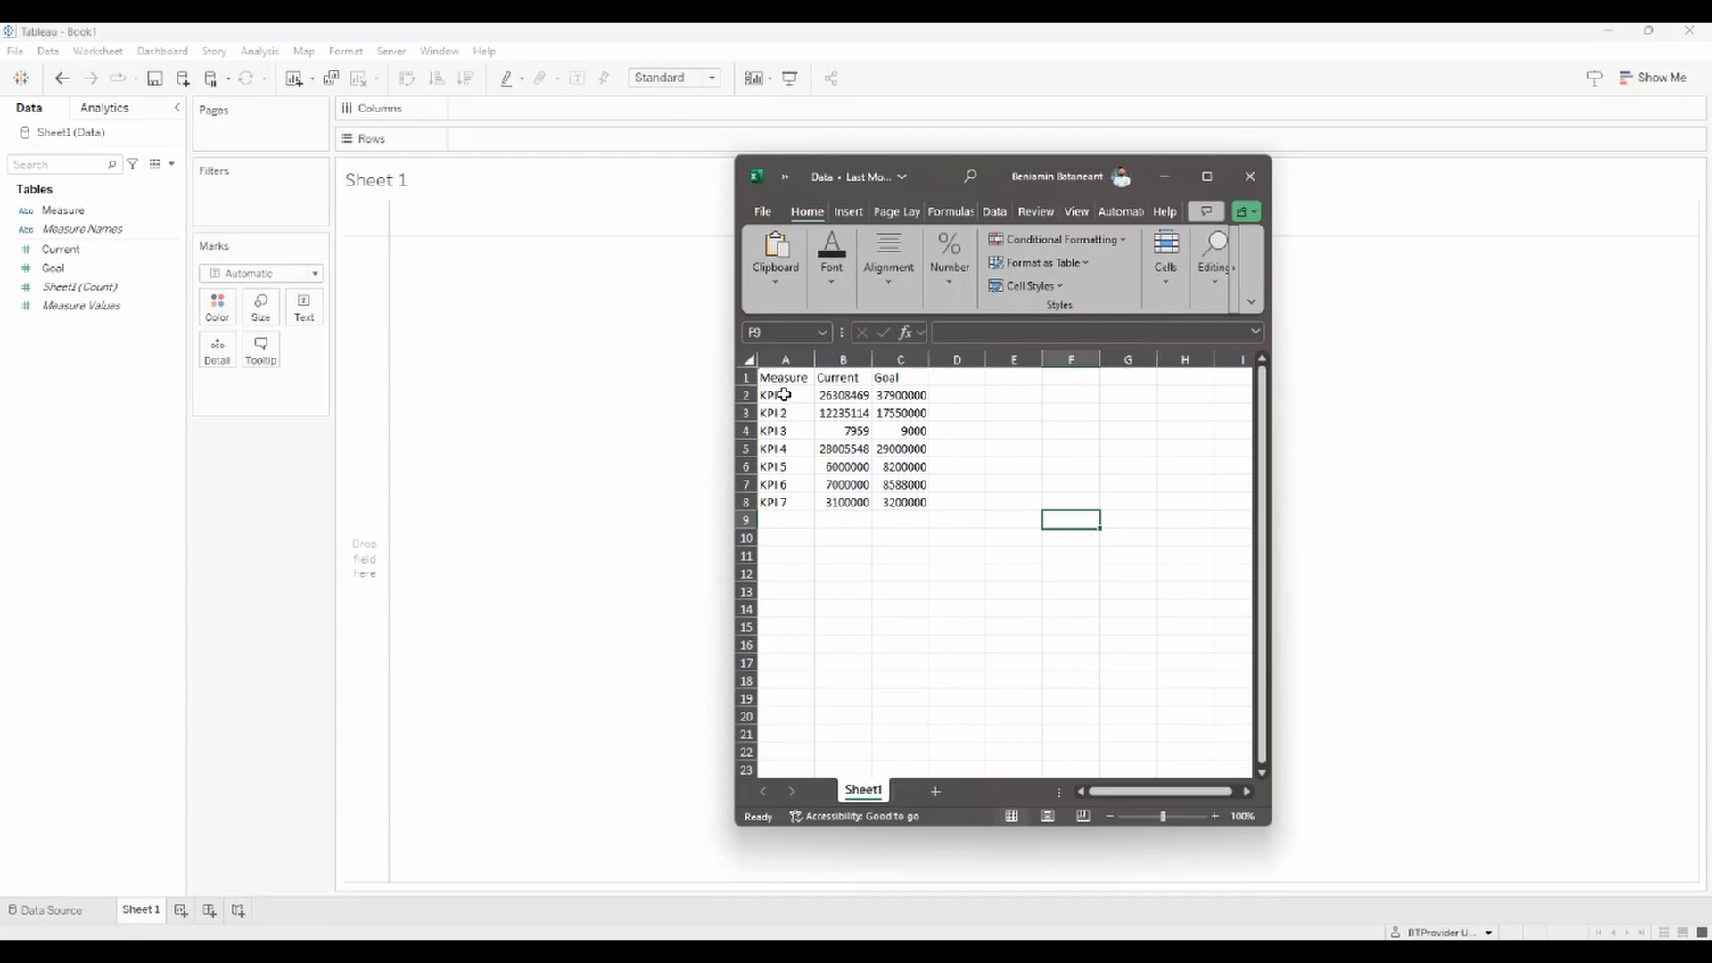
left_click_drag(776, 395, 781, 502)
left_click_drag(854, 397, 851, 502)
left_click(1016, 486)
left_click_drag(911, 399, 905, 502)
left_click(1036, 446)
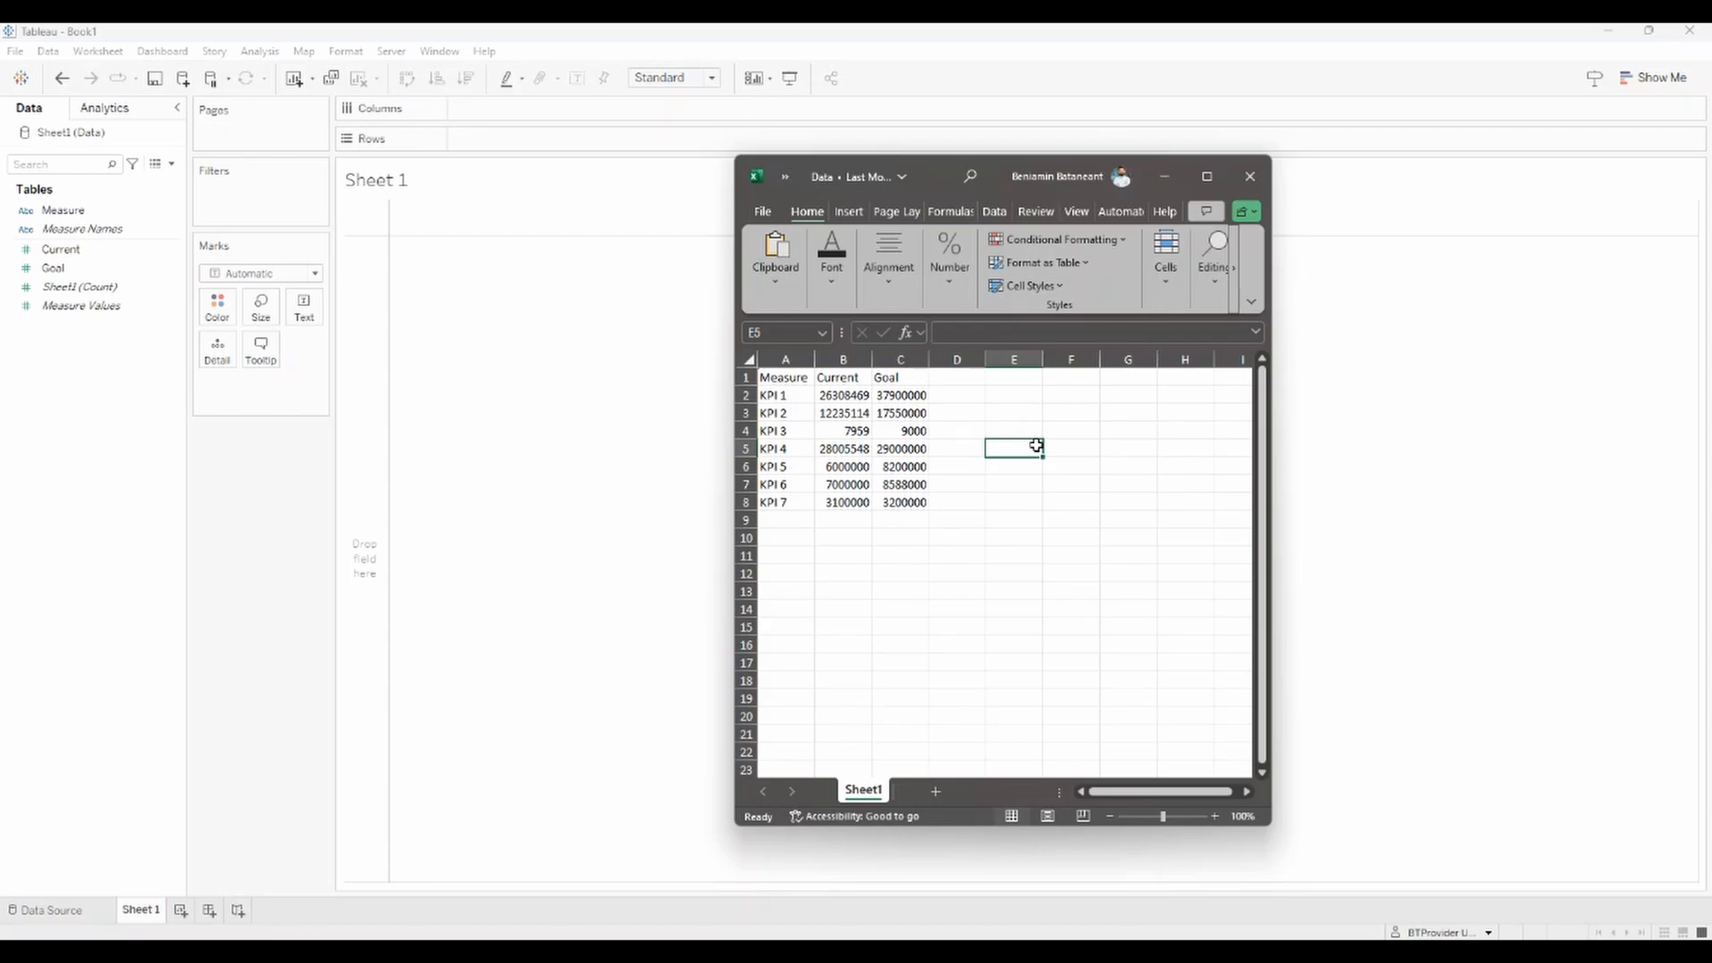
left_click(842, 432)
left_click(846, 451)
left_click(849, 431)
left_click(853, 413)
left_click(851, 431)
left_click(993, 482)
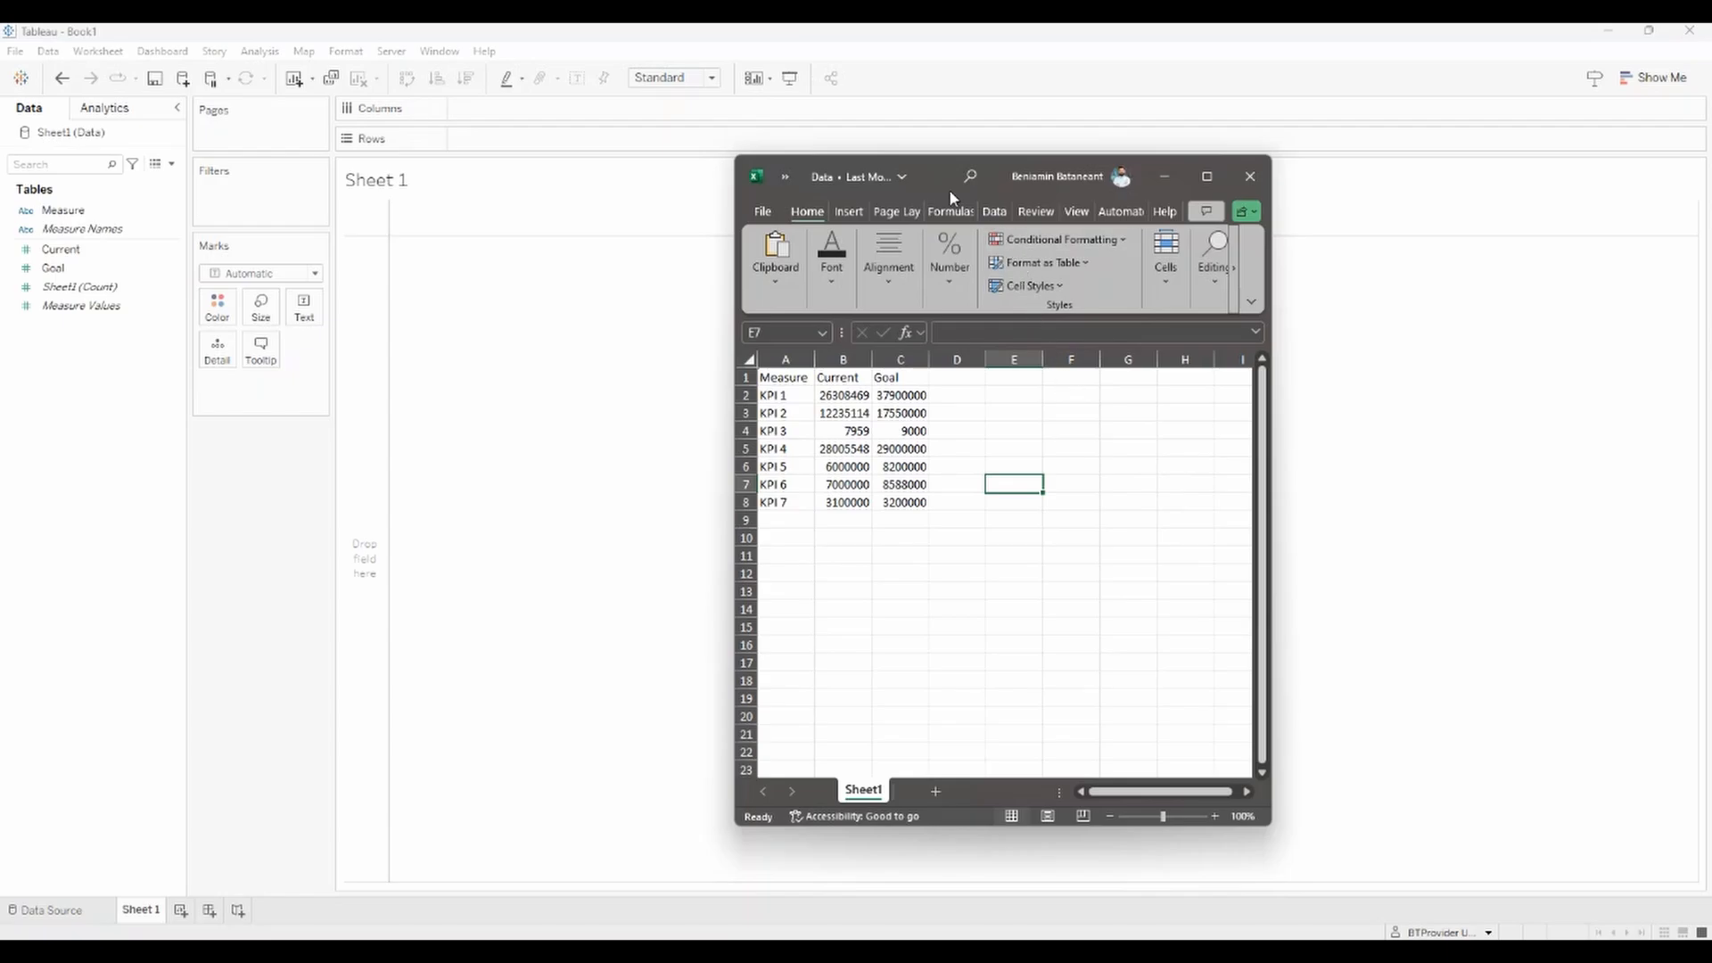
left_click_drag(945, 174, 1710, 174)
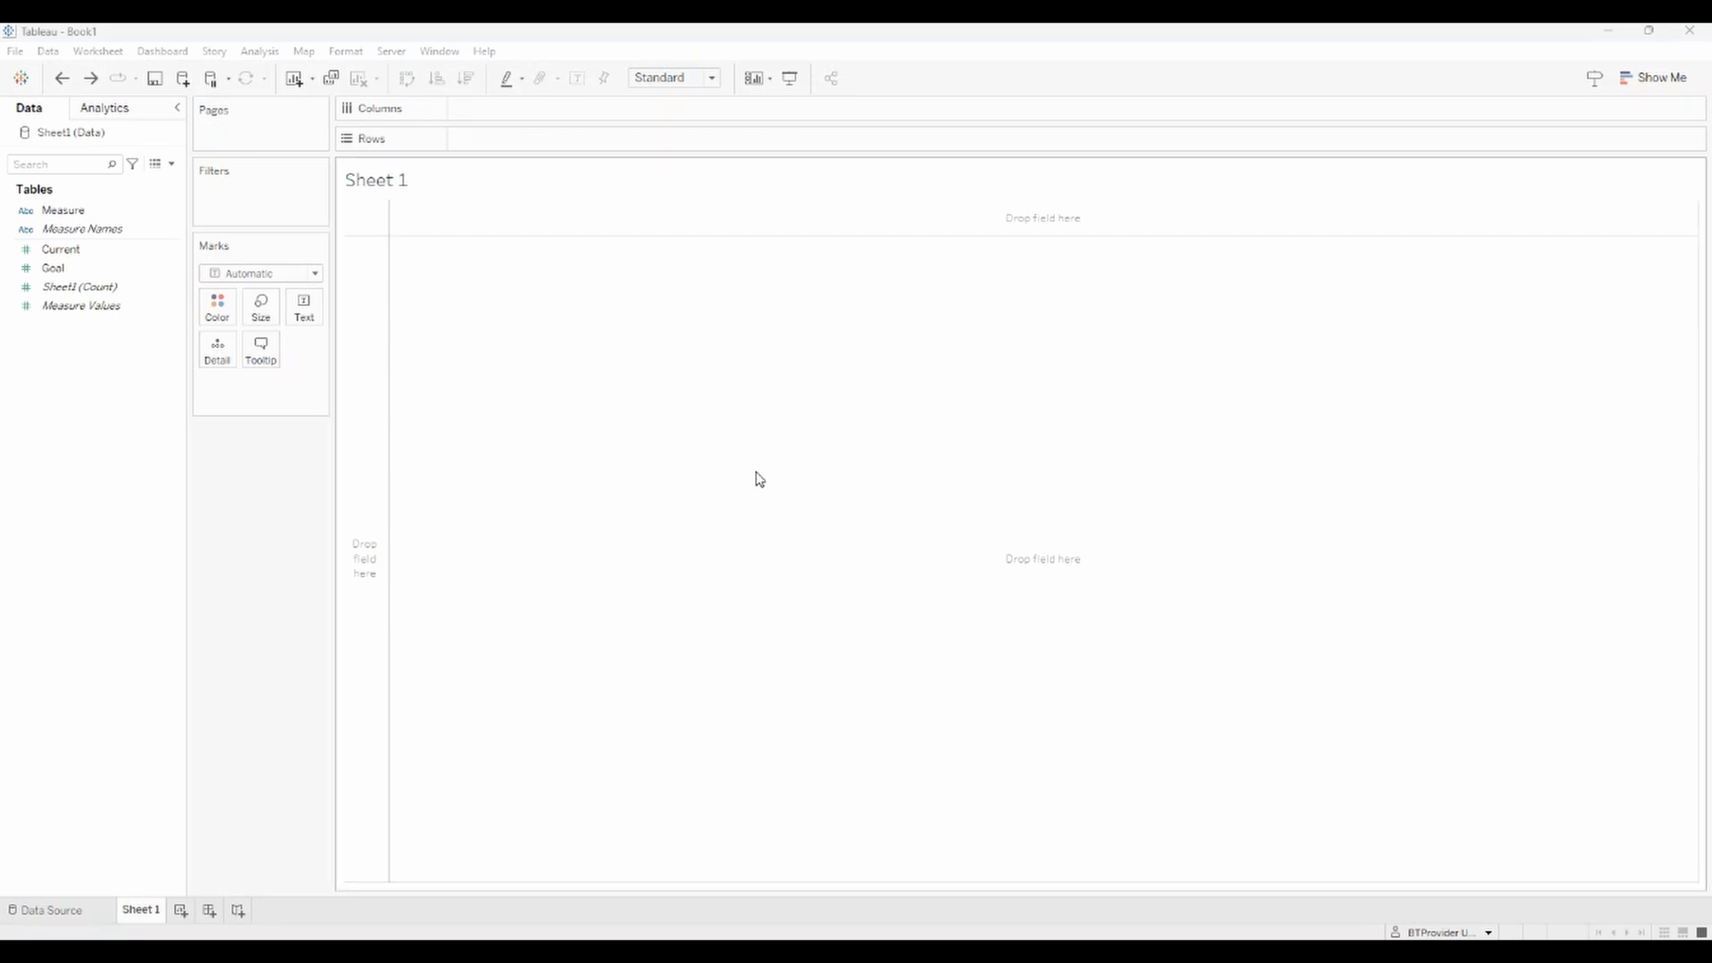
In Tableau, start a new calculated field named "% of Goal".
left_click(171, 164)
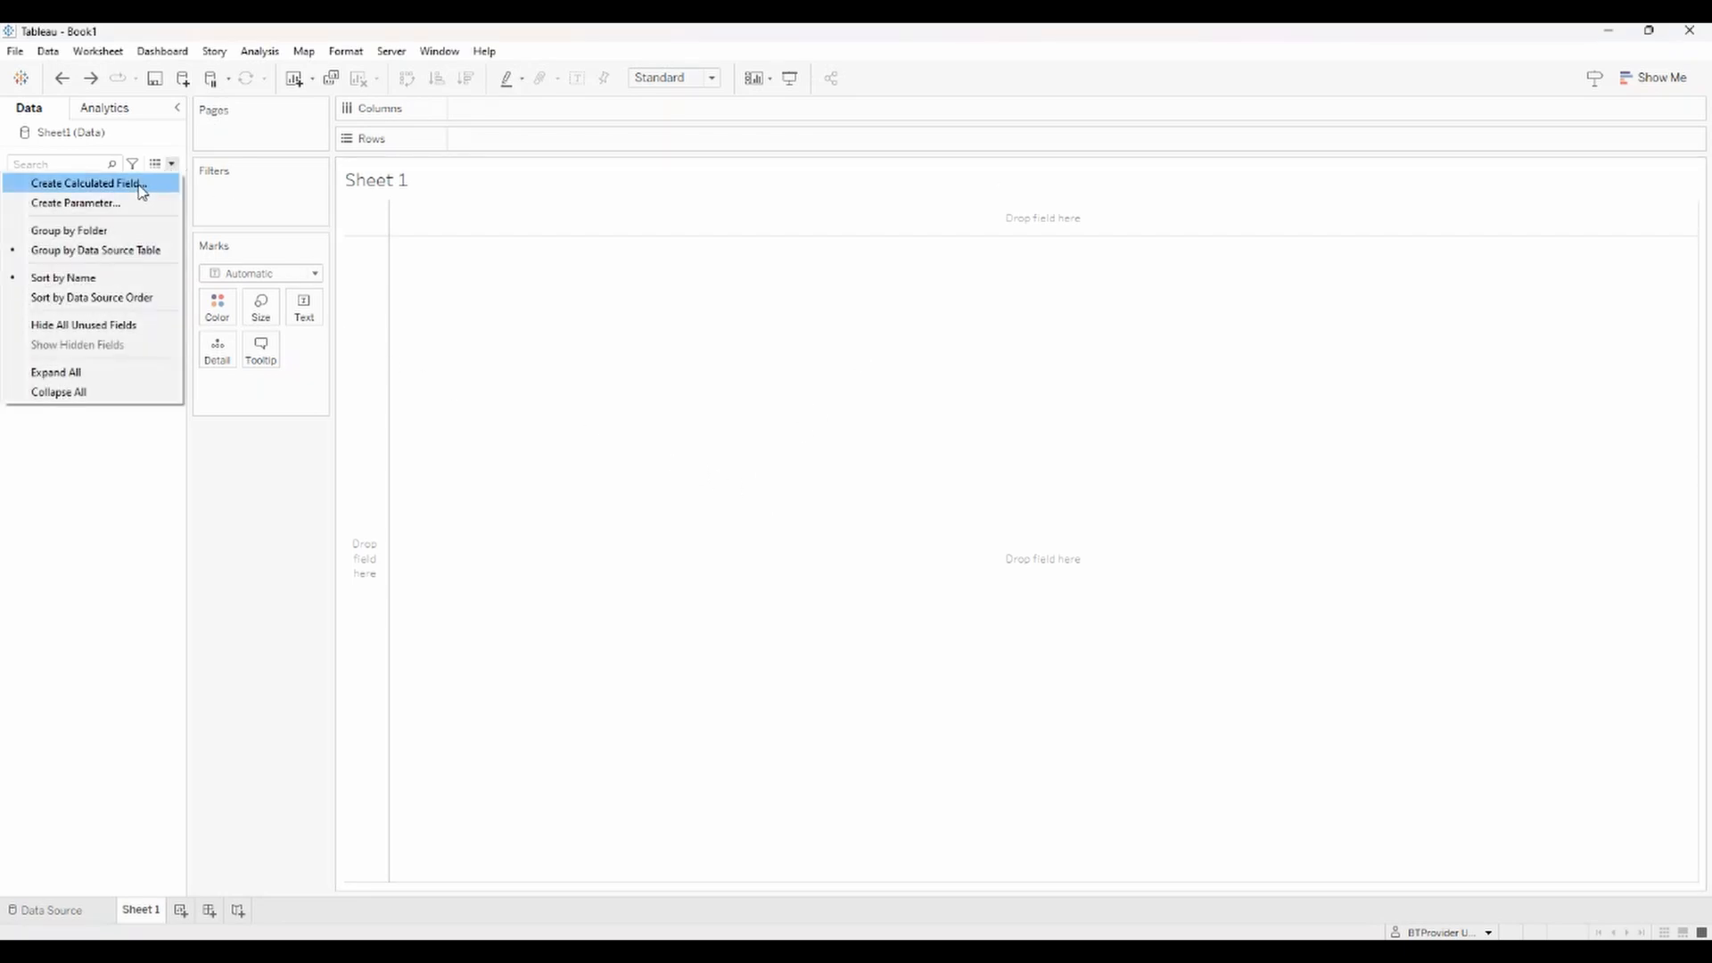
left_click(143, 185)
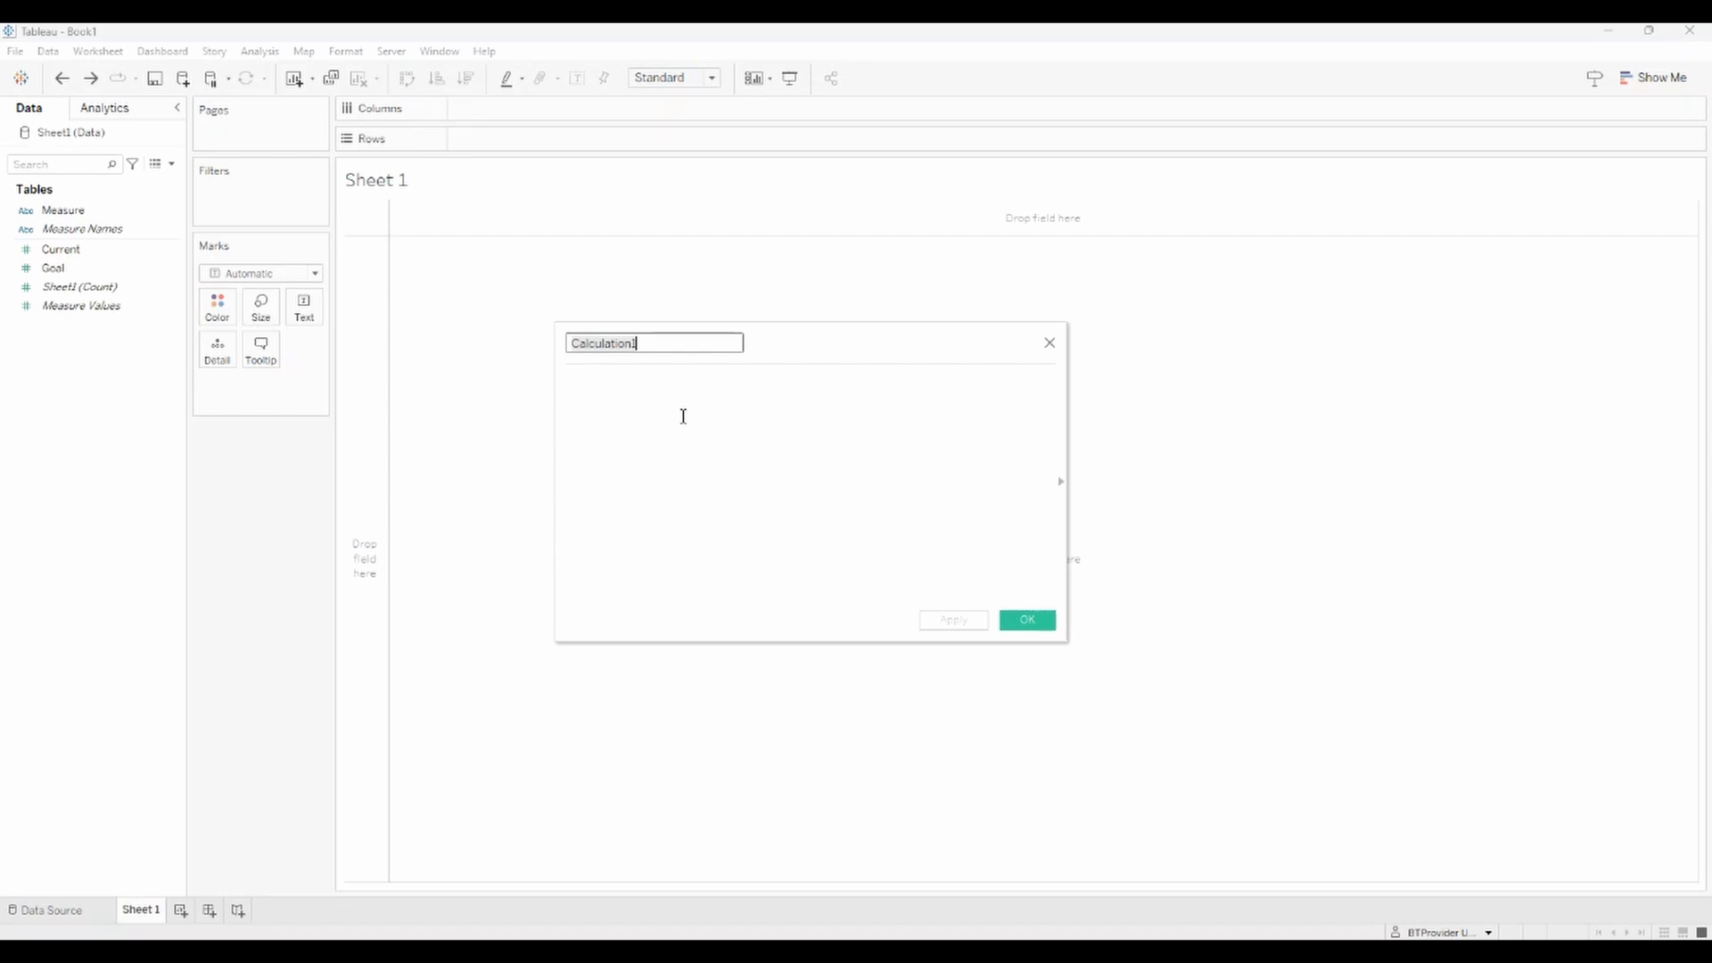
type("% of Goal")
Define the % of Goal formula as SUM([Current])/SUM([Goal]) and save the field.
left_click(653, 441)
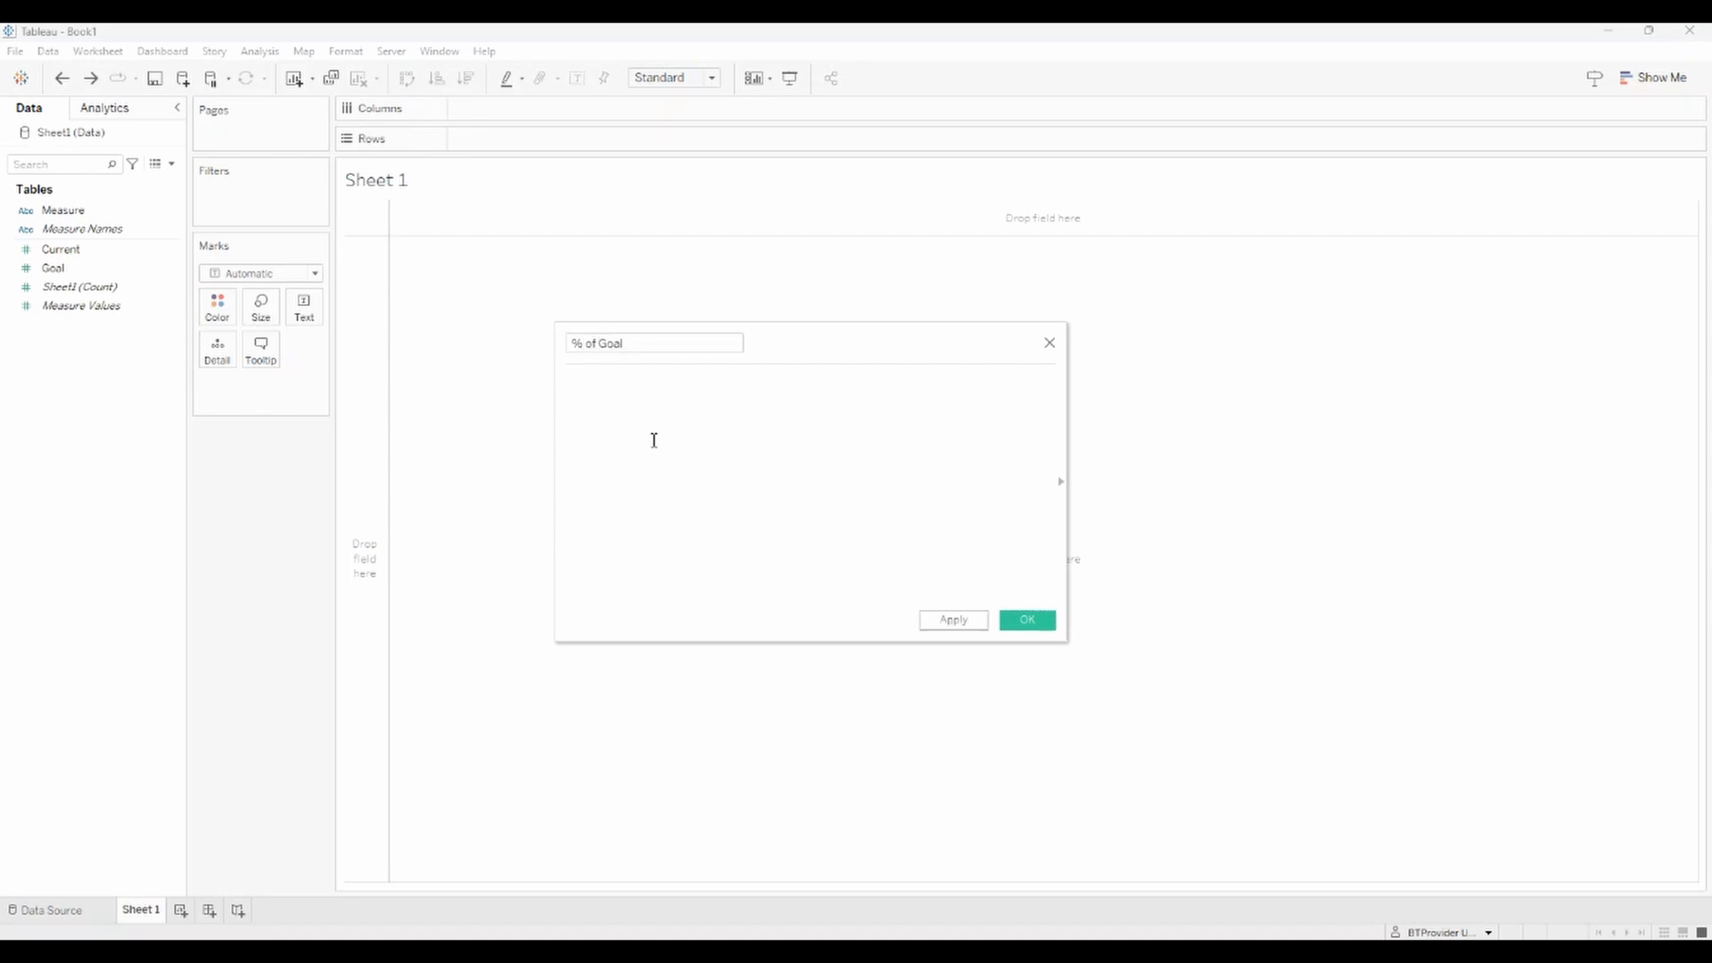
type("Sum")
key("Return")
type("Cur")
key("Return")
type("/su")
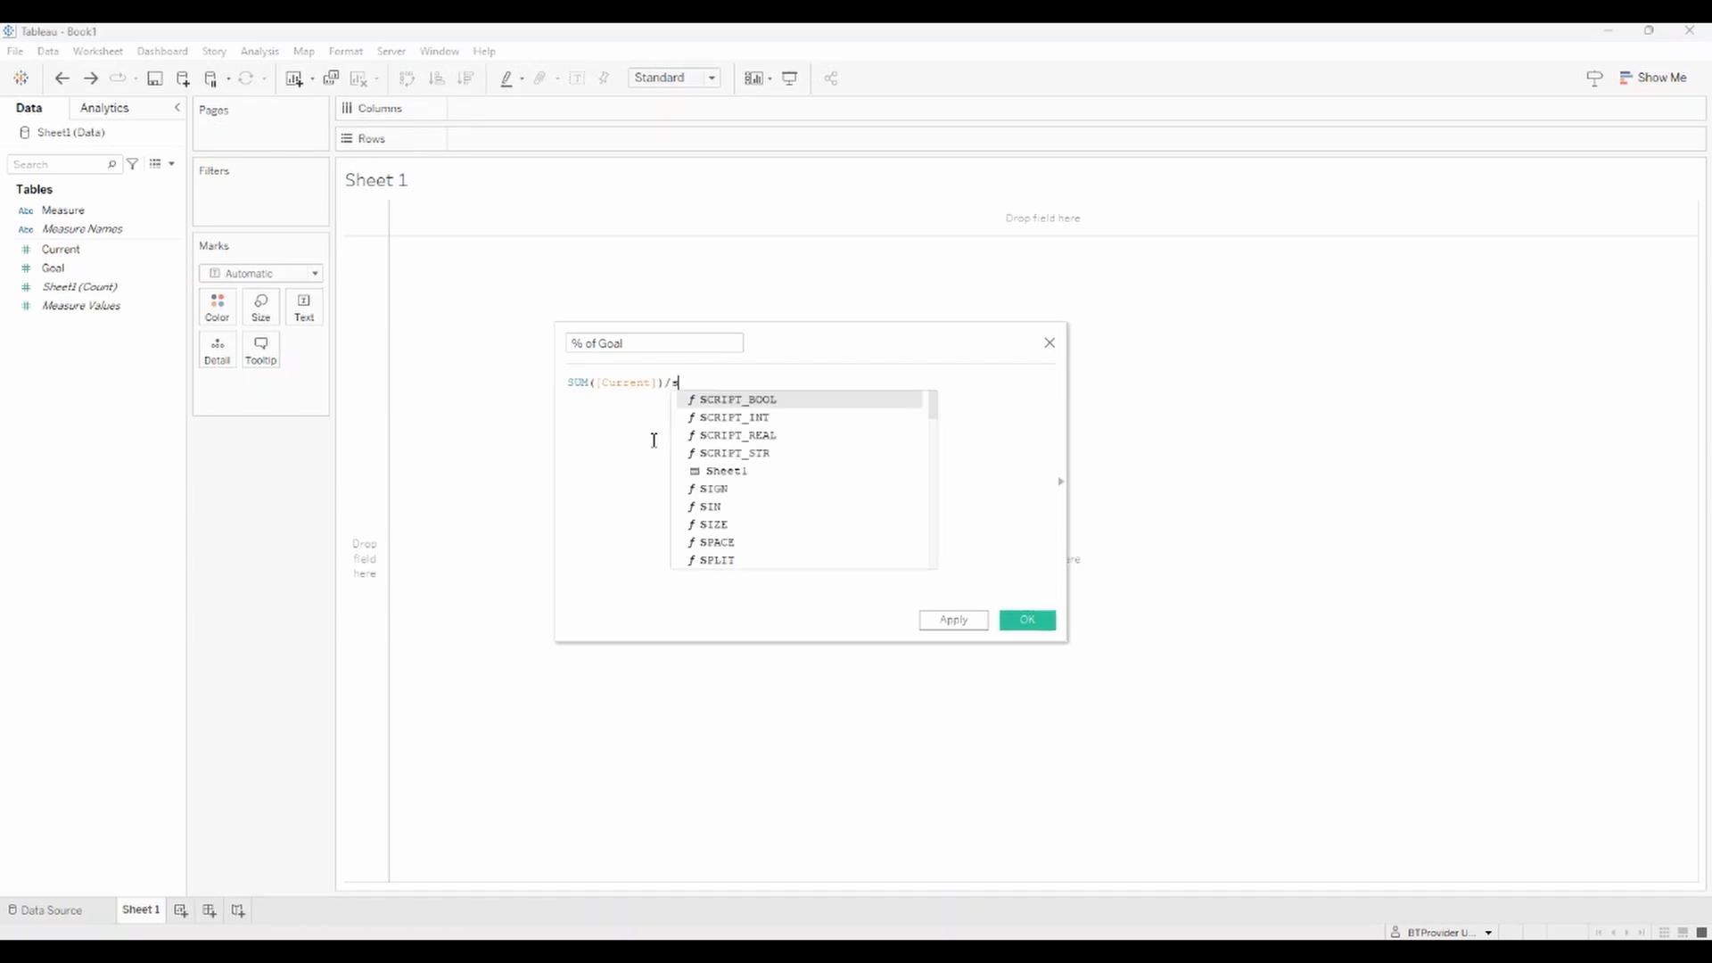
key("Return")
type("Goa")
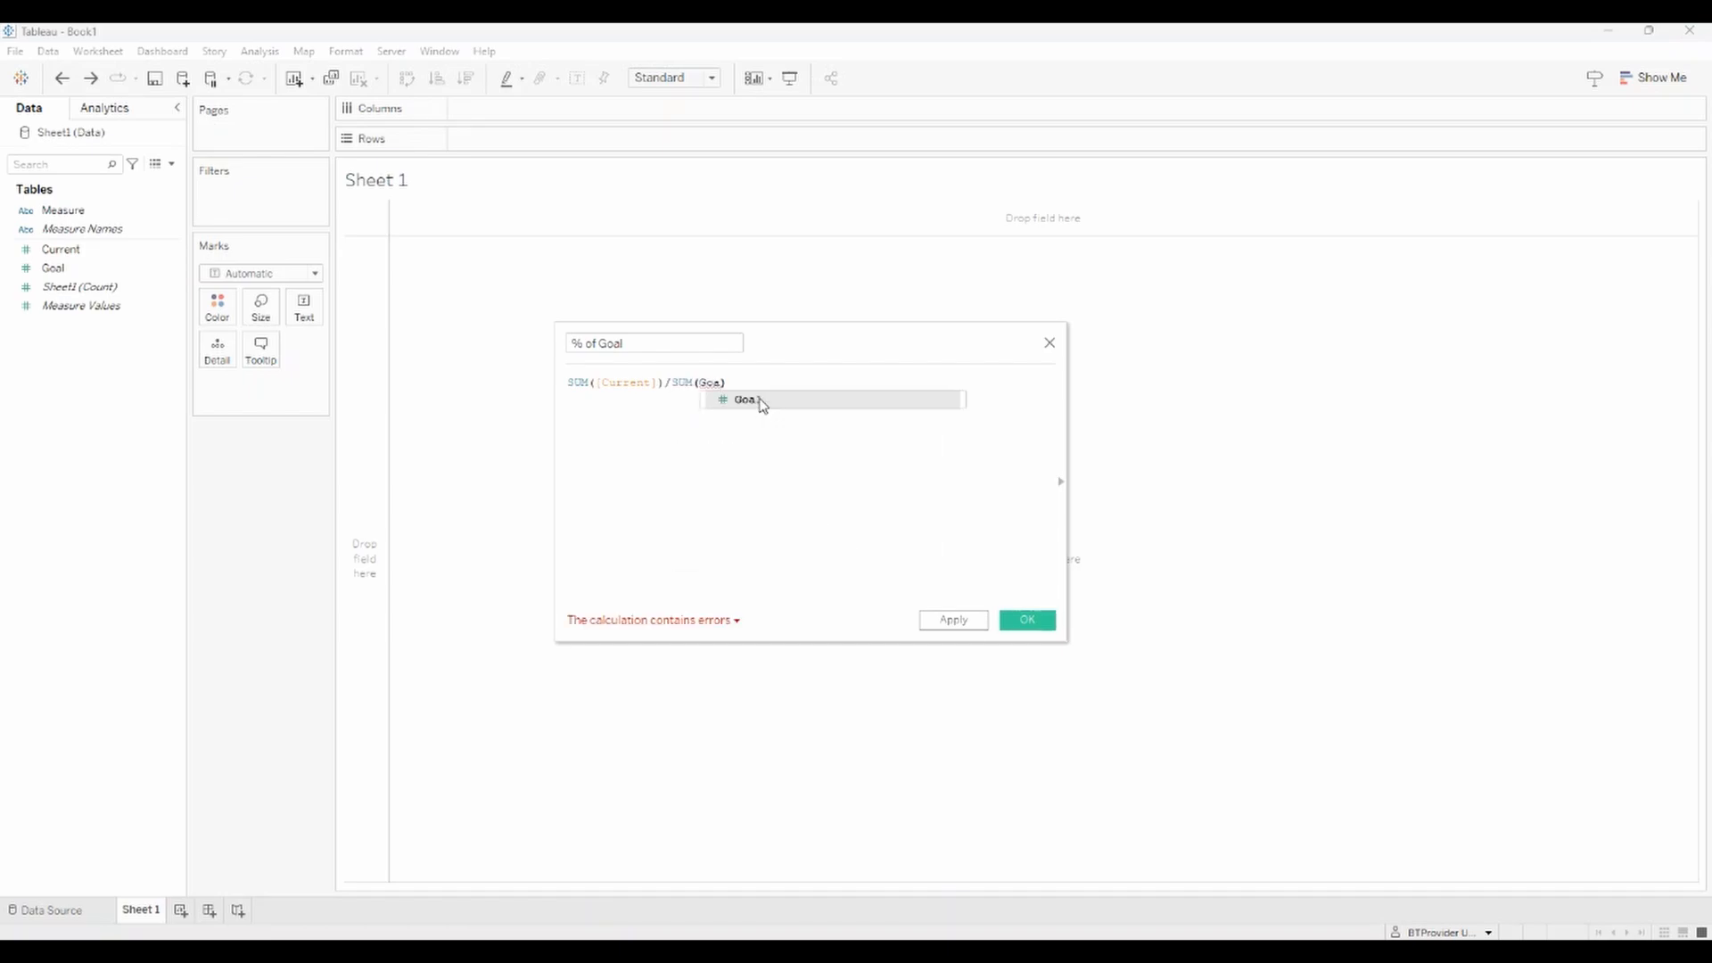
left_click(762, 401)
left_click(1026, 619)
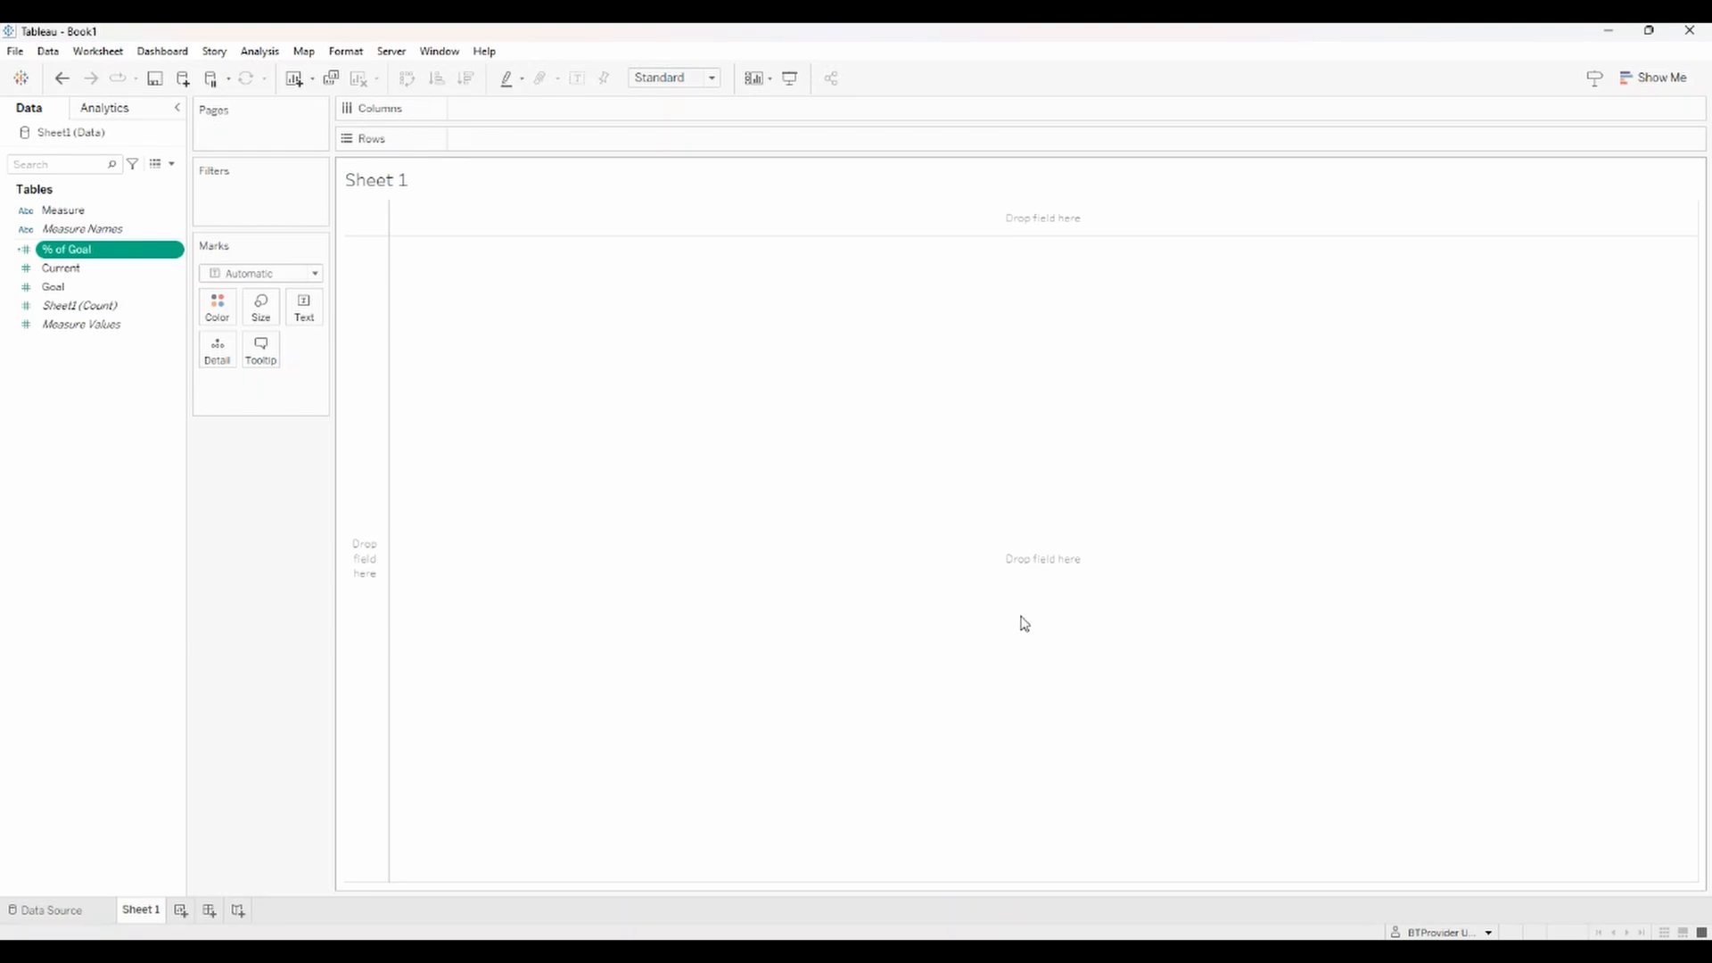
Build a horizontal bar chart with % of Goal as columns and Measure as rows.
left_click_drag(95, 250, 577, 110)
left_click_drag(92, 217, 539, 142)
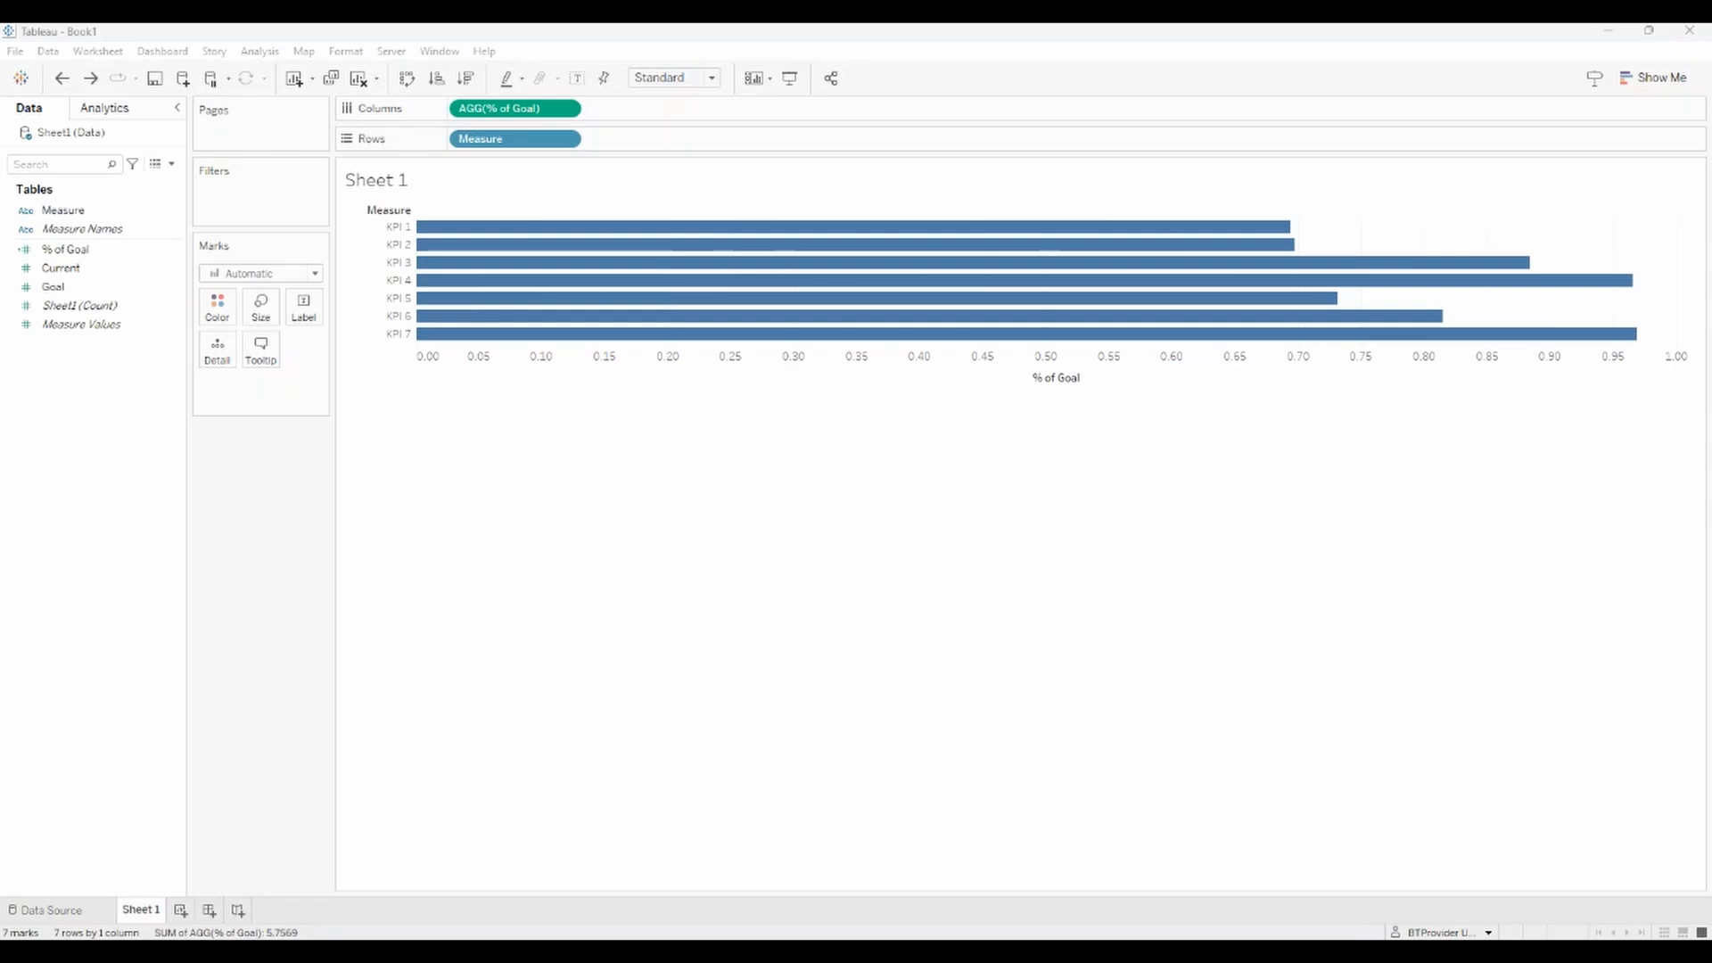
Add a reference line to the % of Goal axis with a constant value of 1.
right_click(1184, 371)
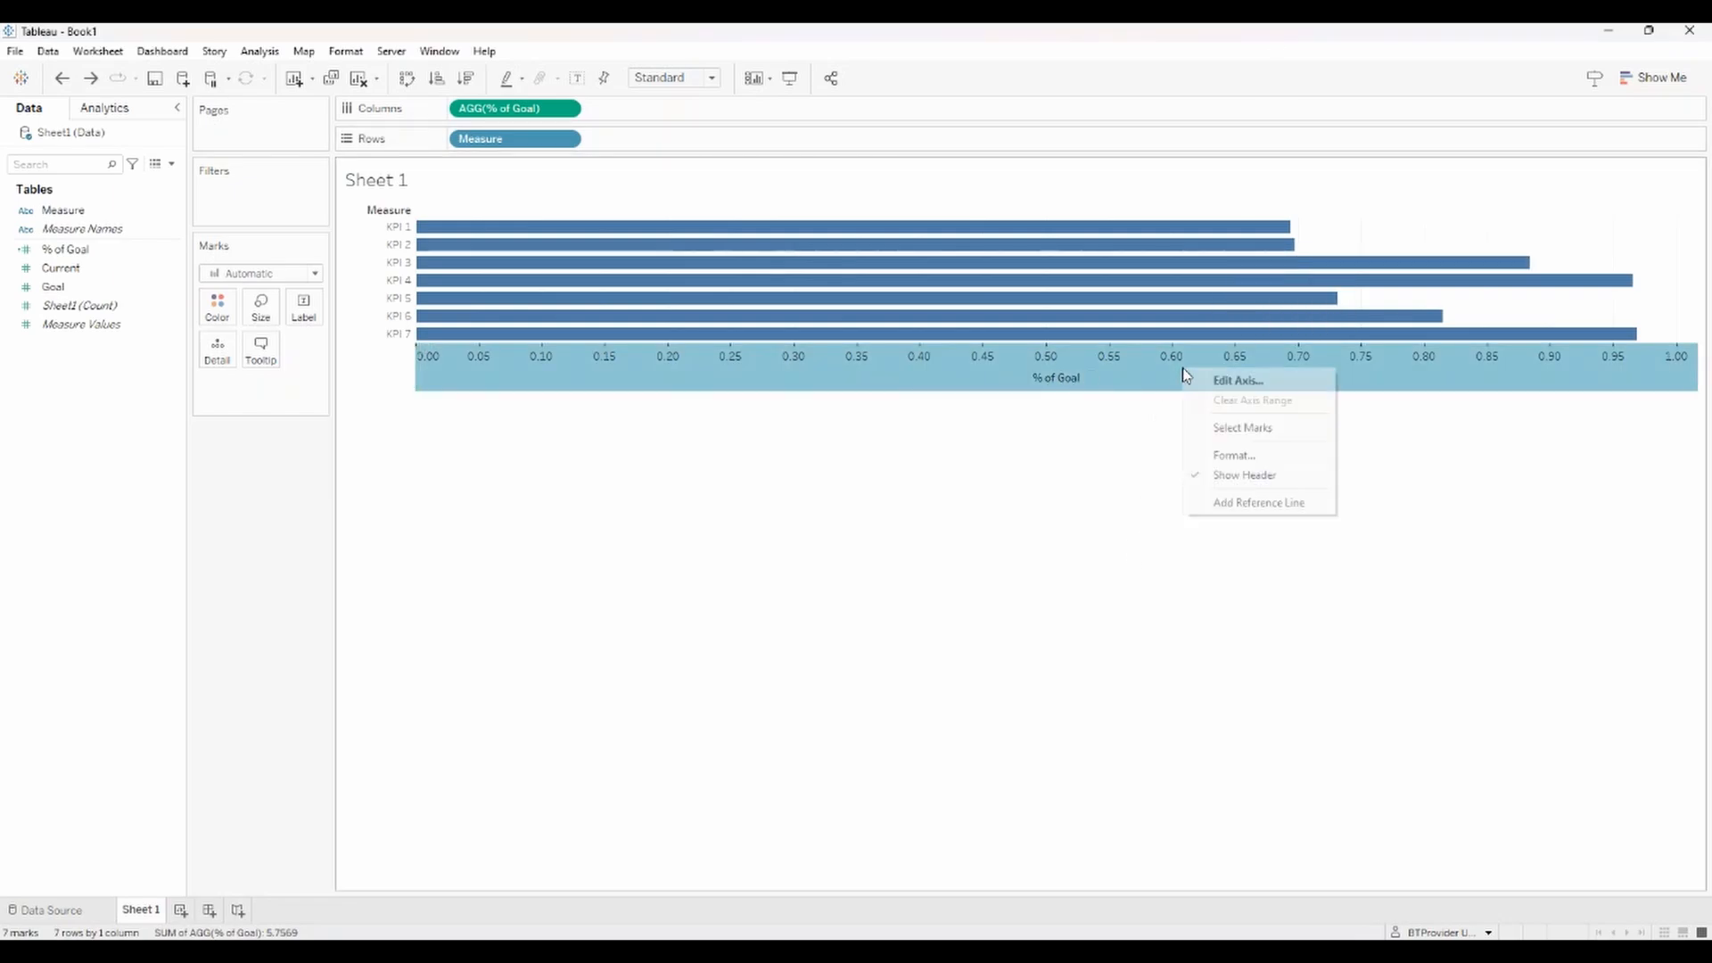
left_click(1292, 504)
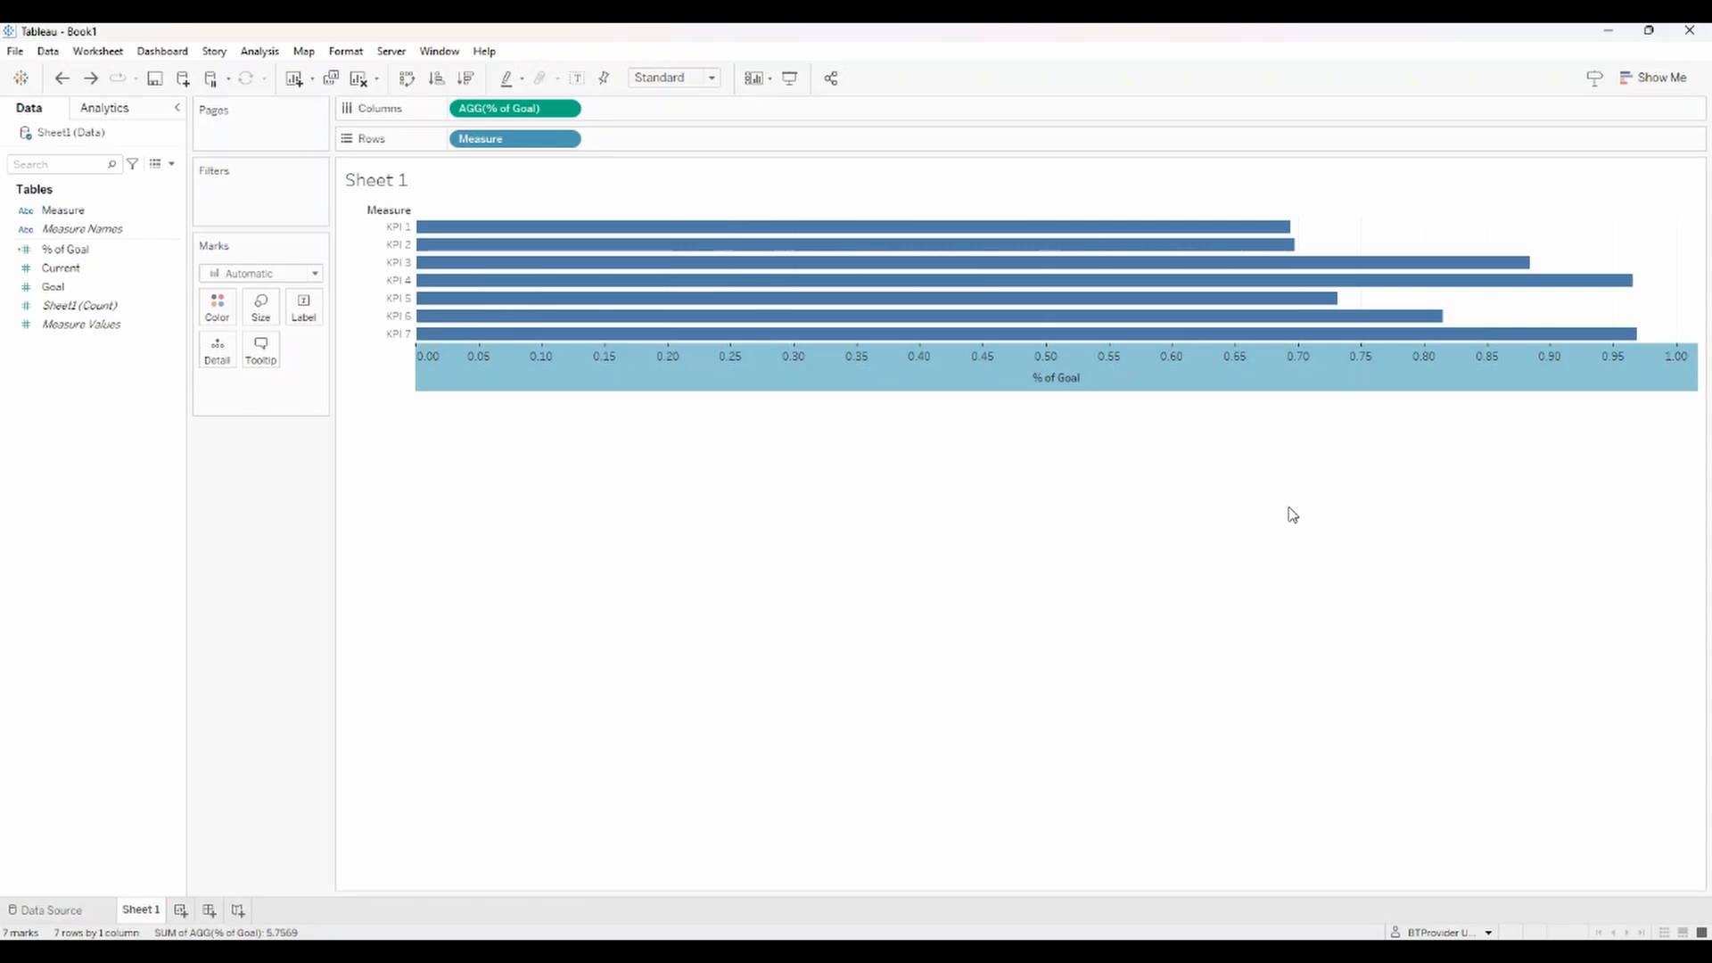
left_click(991, 404)
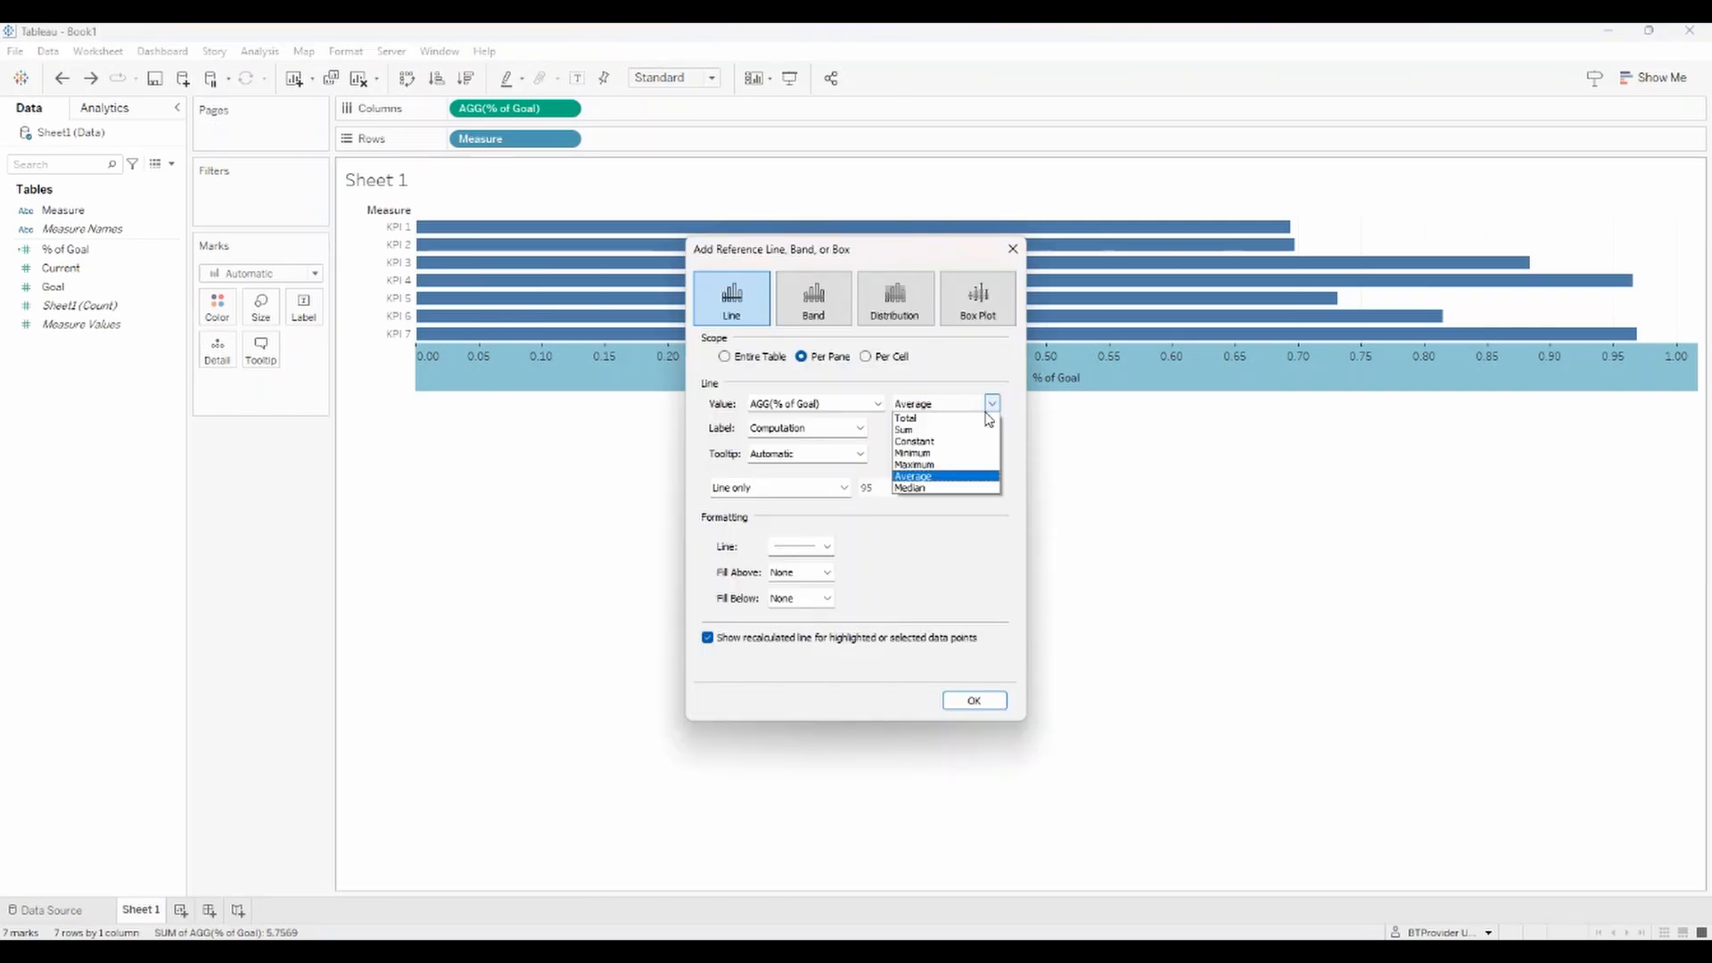
left_click(936, 441)
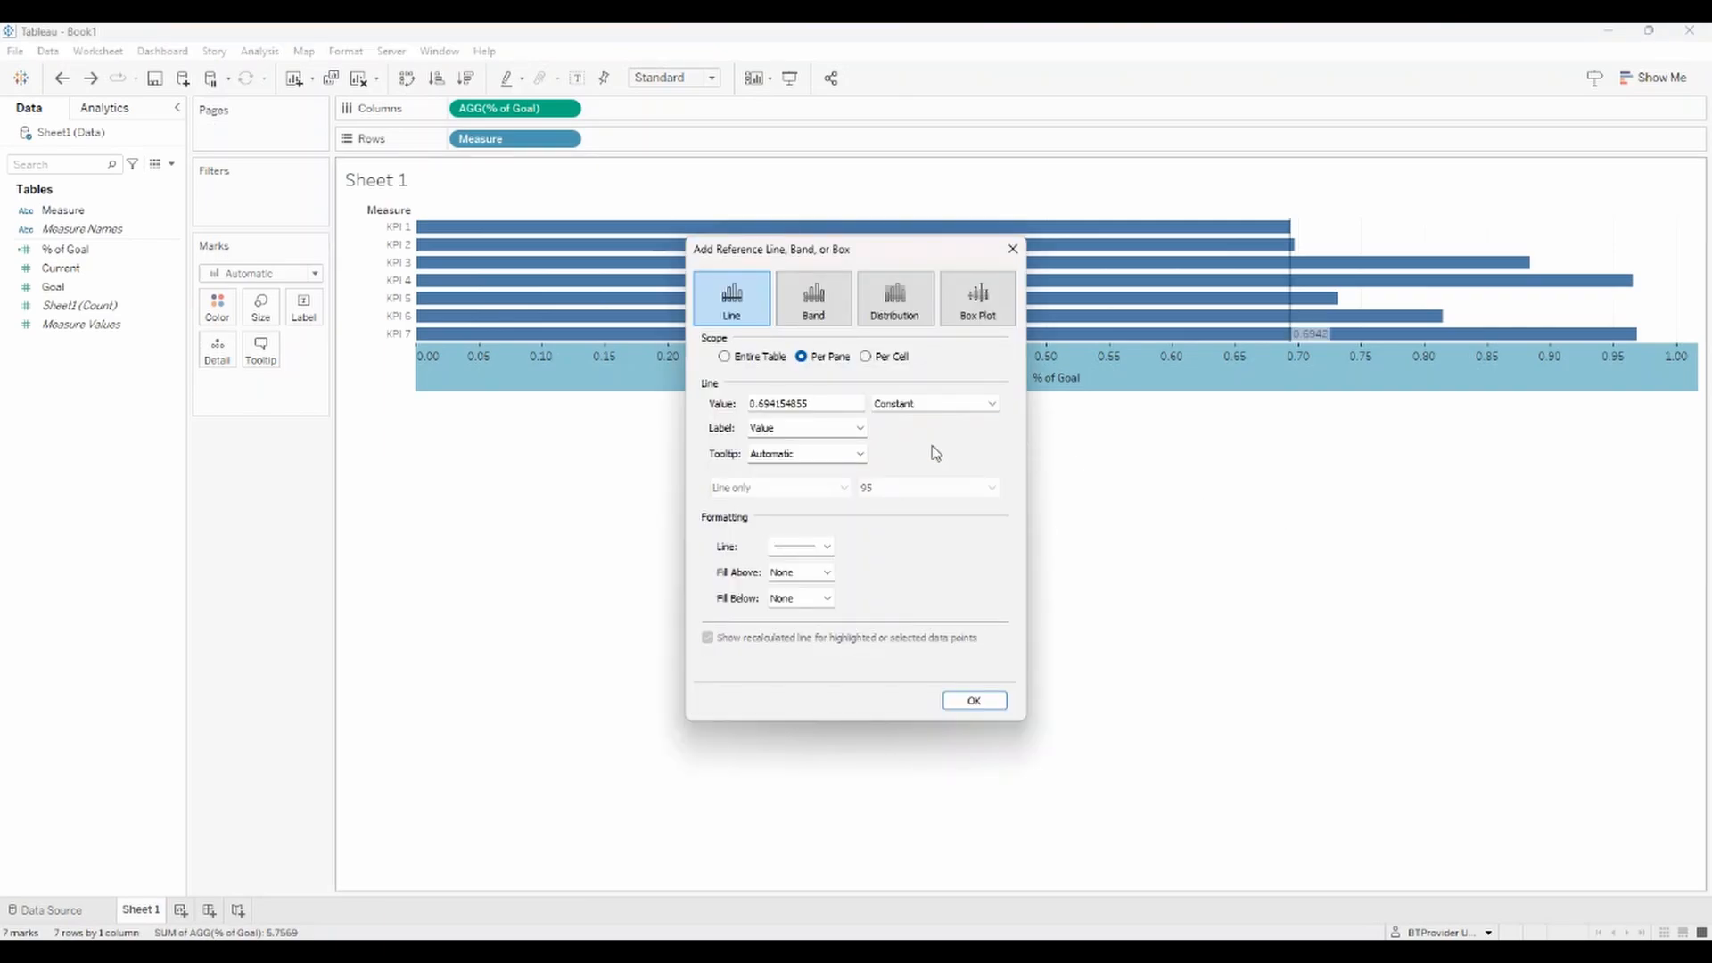
double_click(829, 403)
left_click(829, 403)
left_click_drag(829, 403, 706, 409)
type("1")
Give the constant reference line the custom label "Goal" and apply it to the chart.
left_click(860, 429)
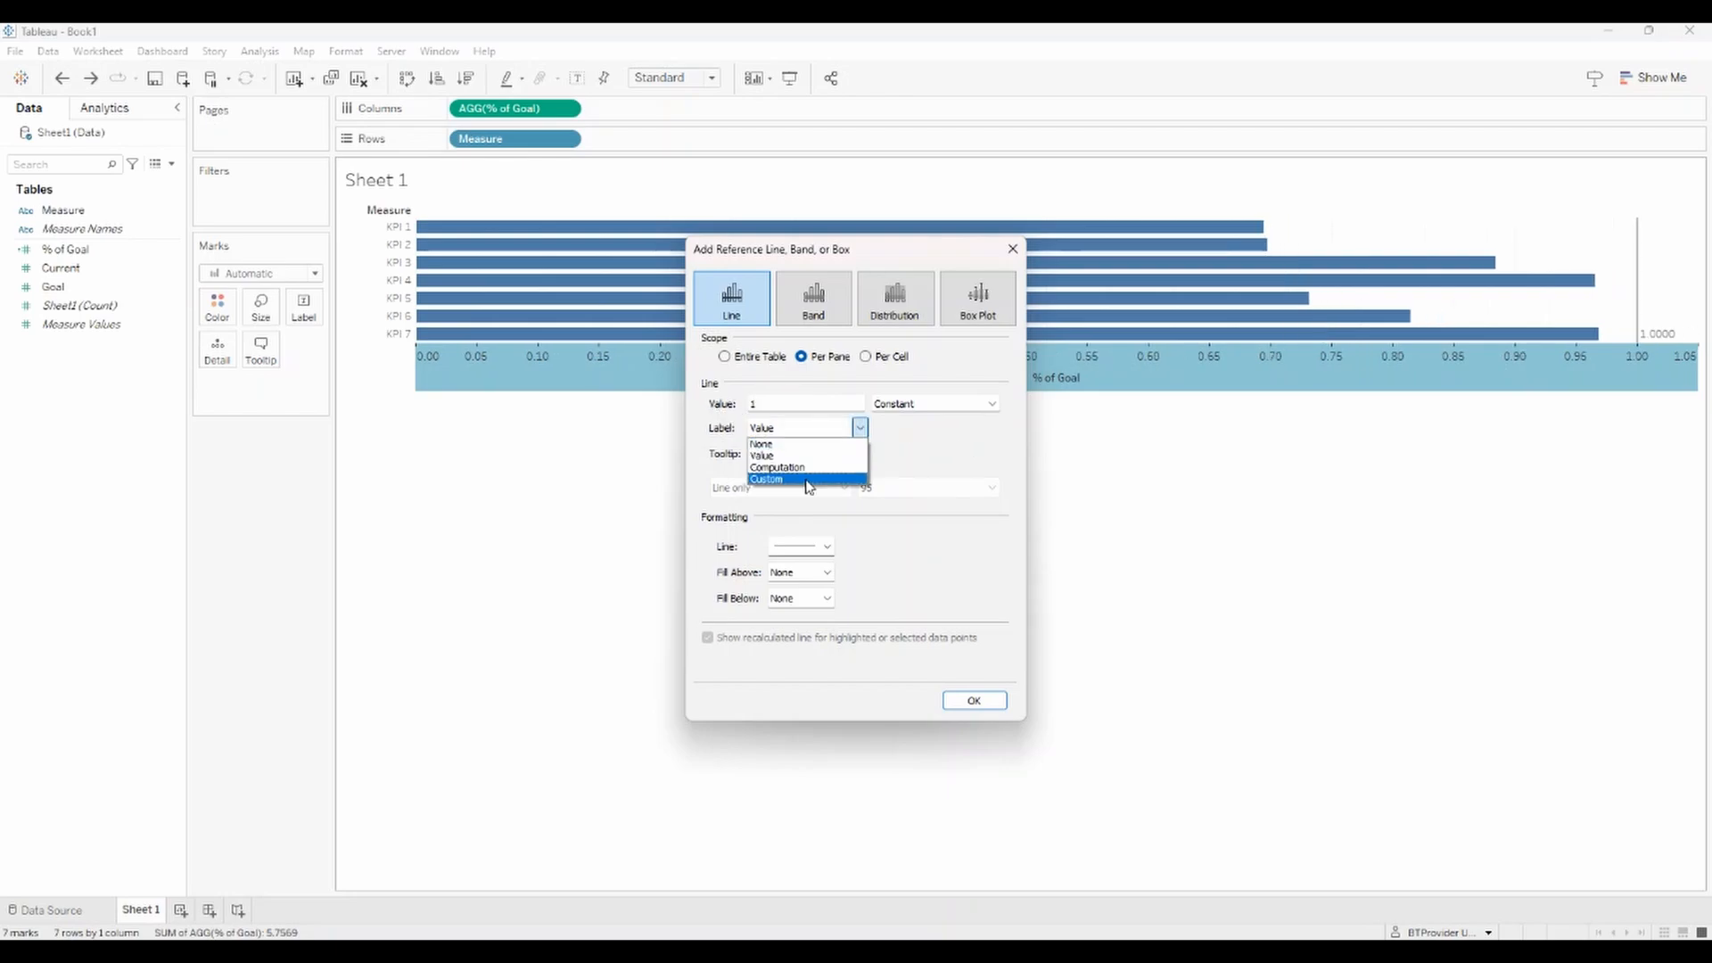
left_click(808, 480)
left_click(912, 427)
type("Goal")
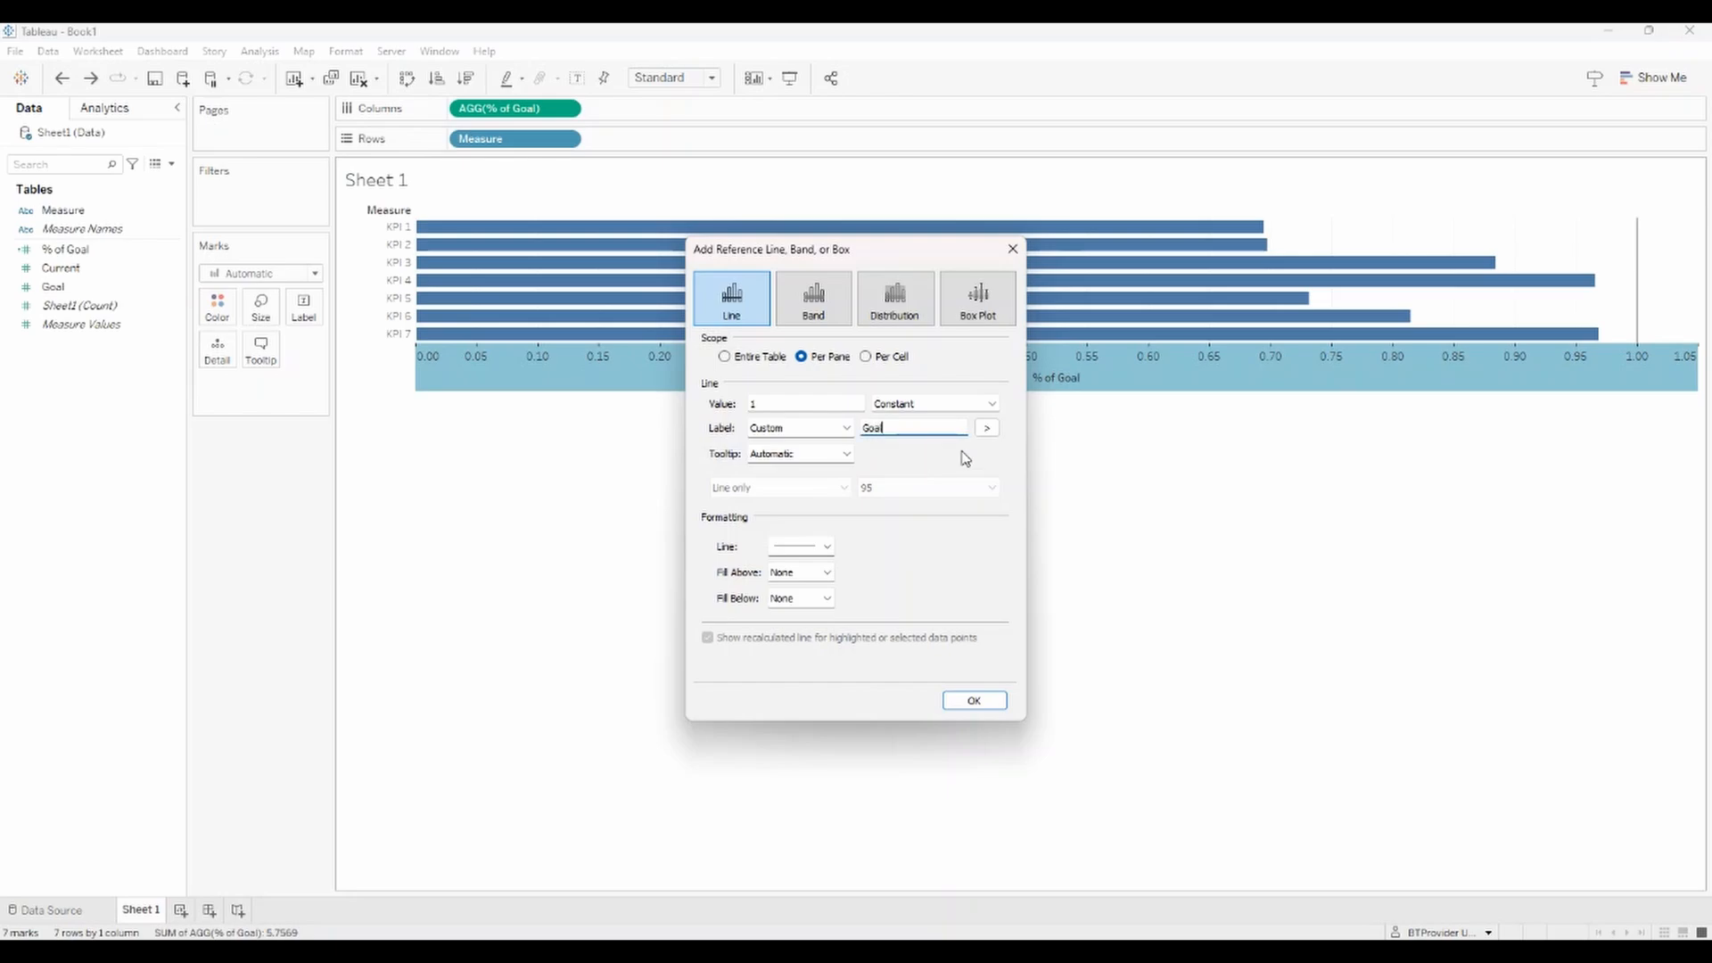
left_click(974, 700)
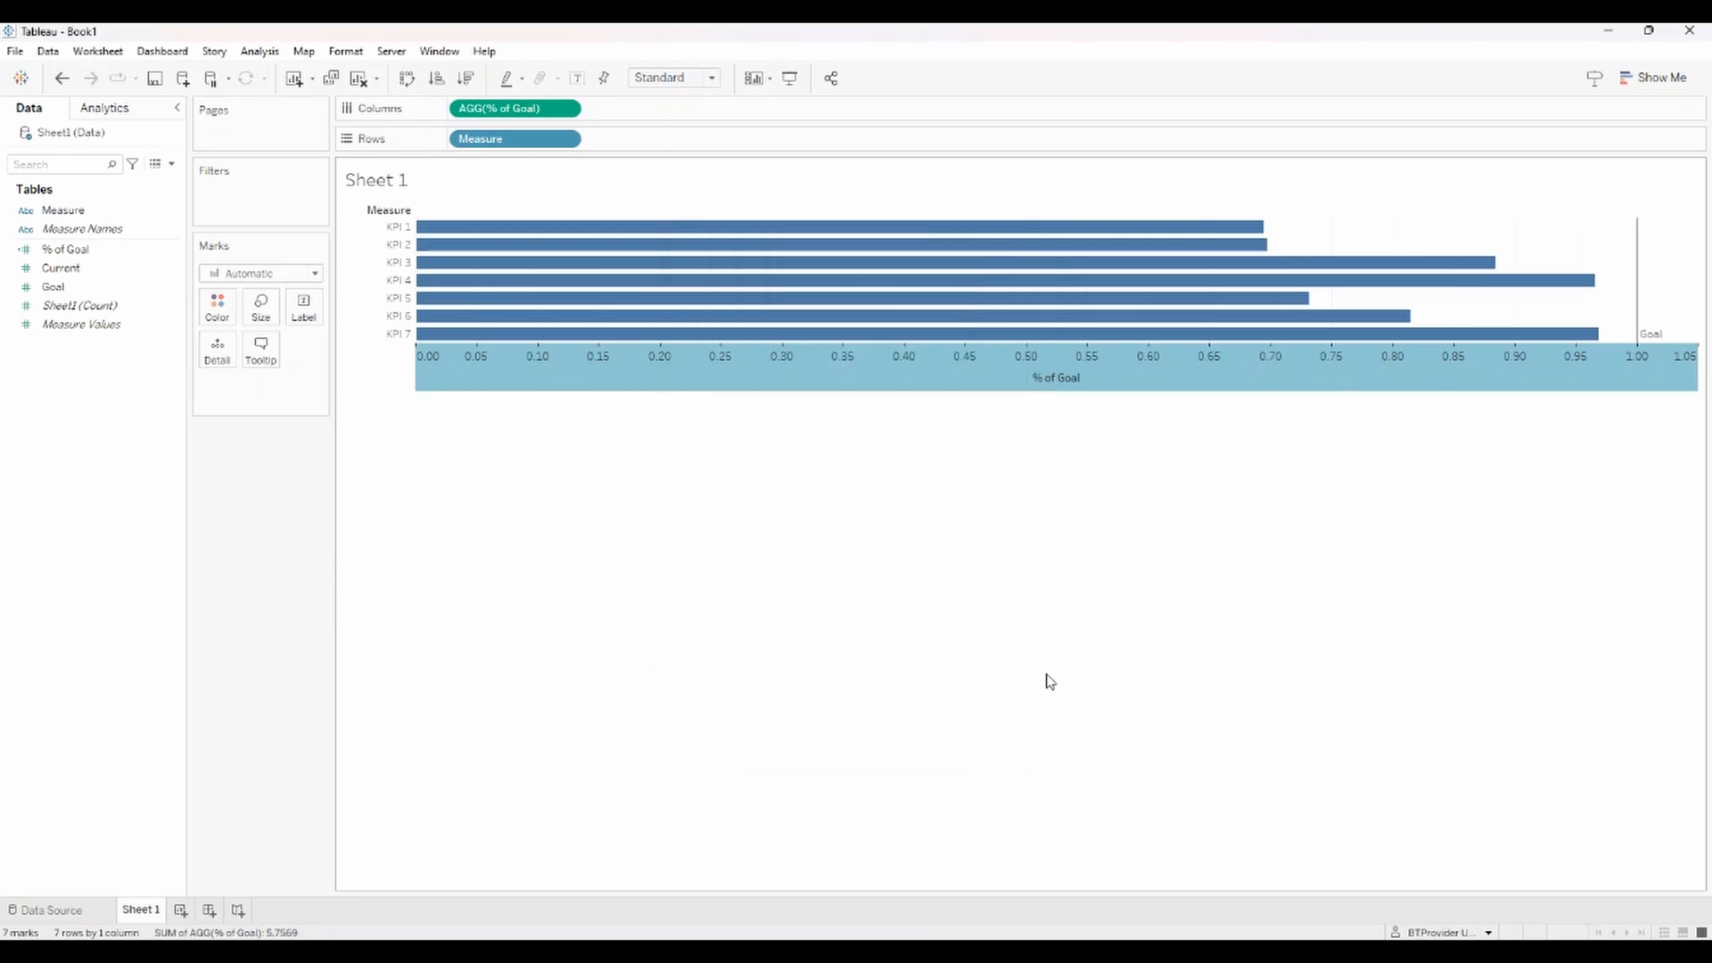
left_click(1285, 430)
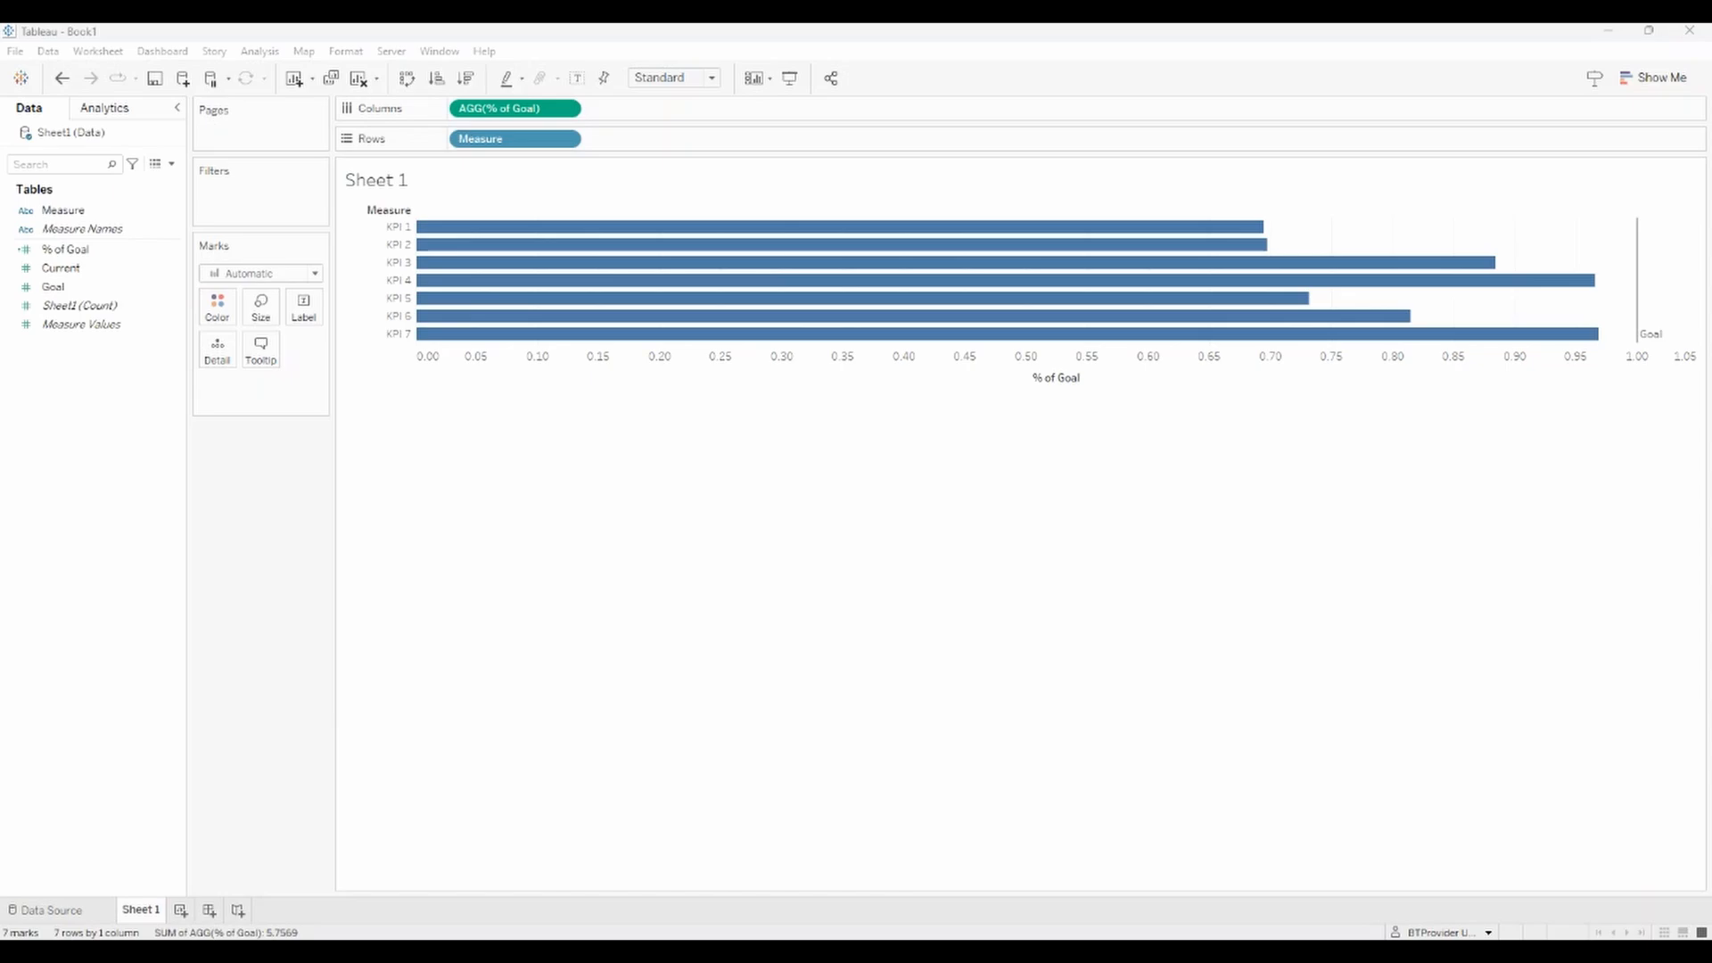
Start a new calculated field named "Pace".
left_click(171, 164)
left_click(89, 182)
type("pOace")
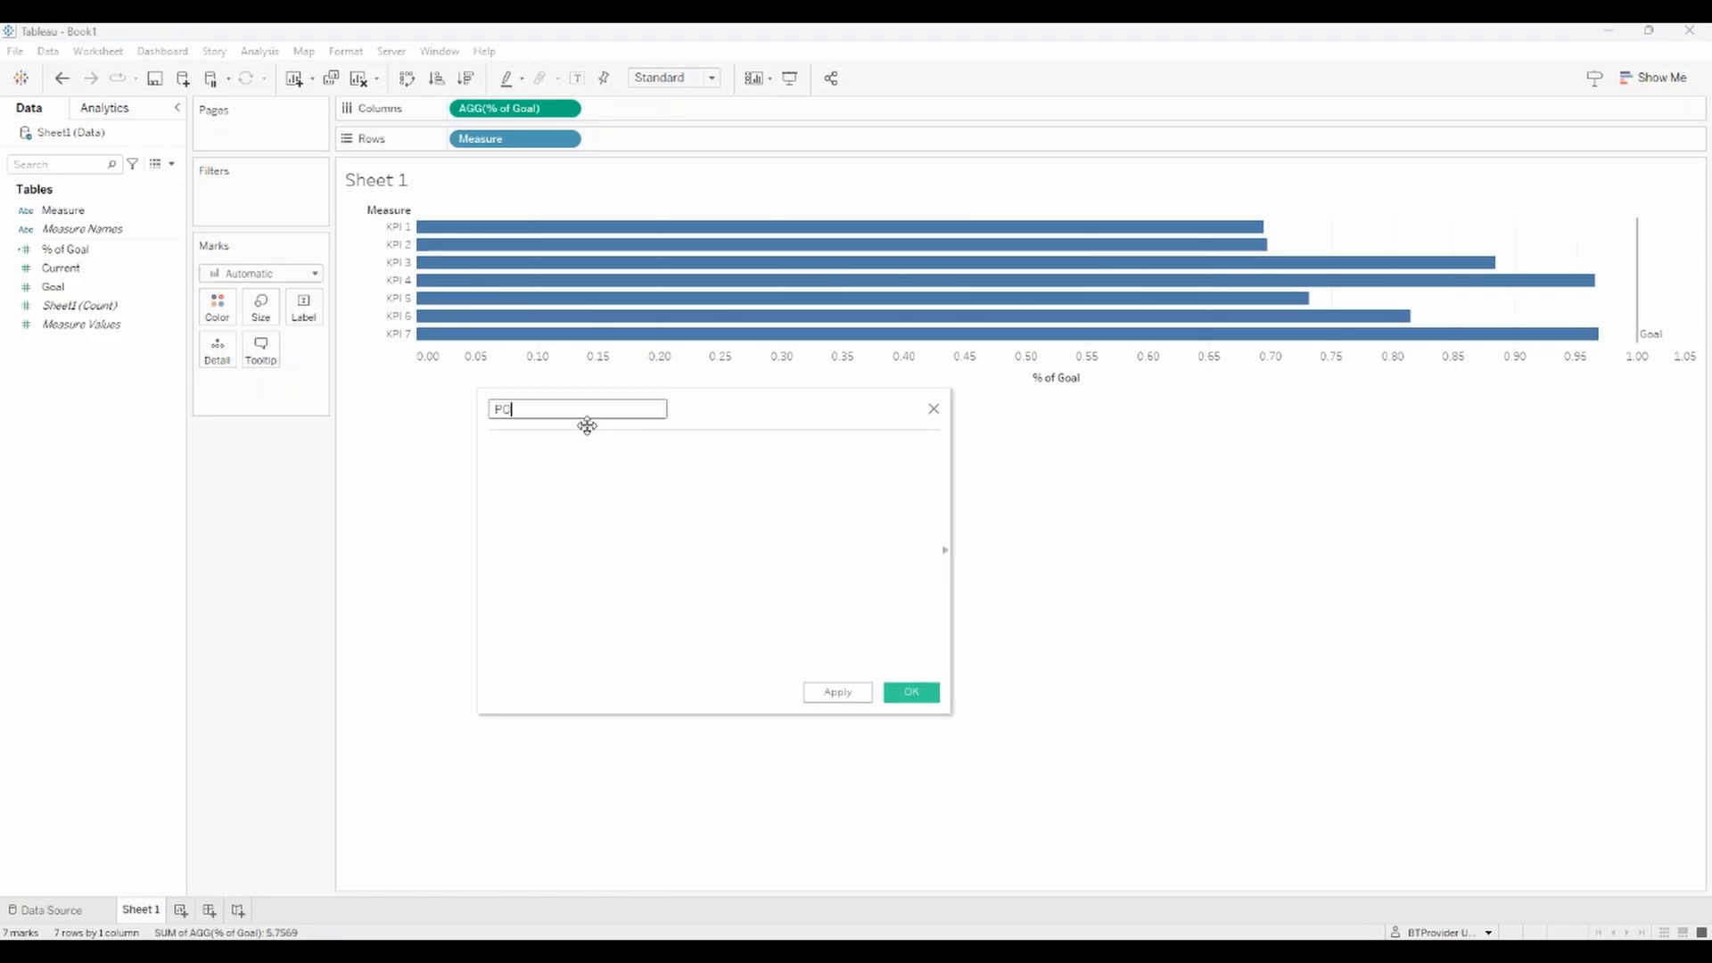
key("BackSpace")
key("BackSpace")
key("BackSpace")
key("BackSpace")
type("ace")
Define the Pace formula as (1/52) *38 and save the field.
left_click(613, 480)
type("(1/52)")
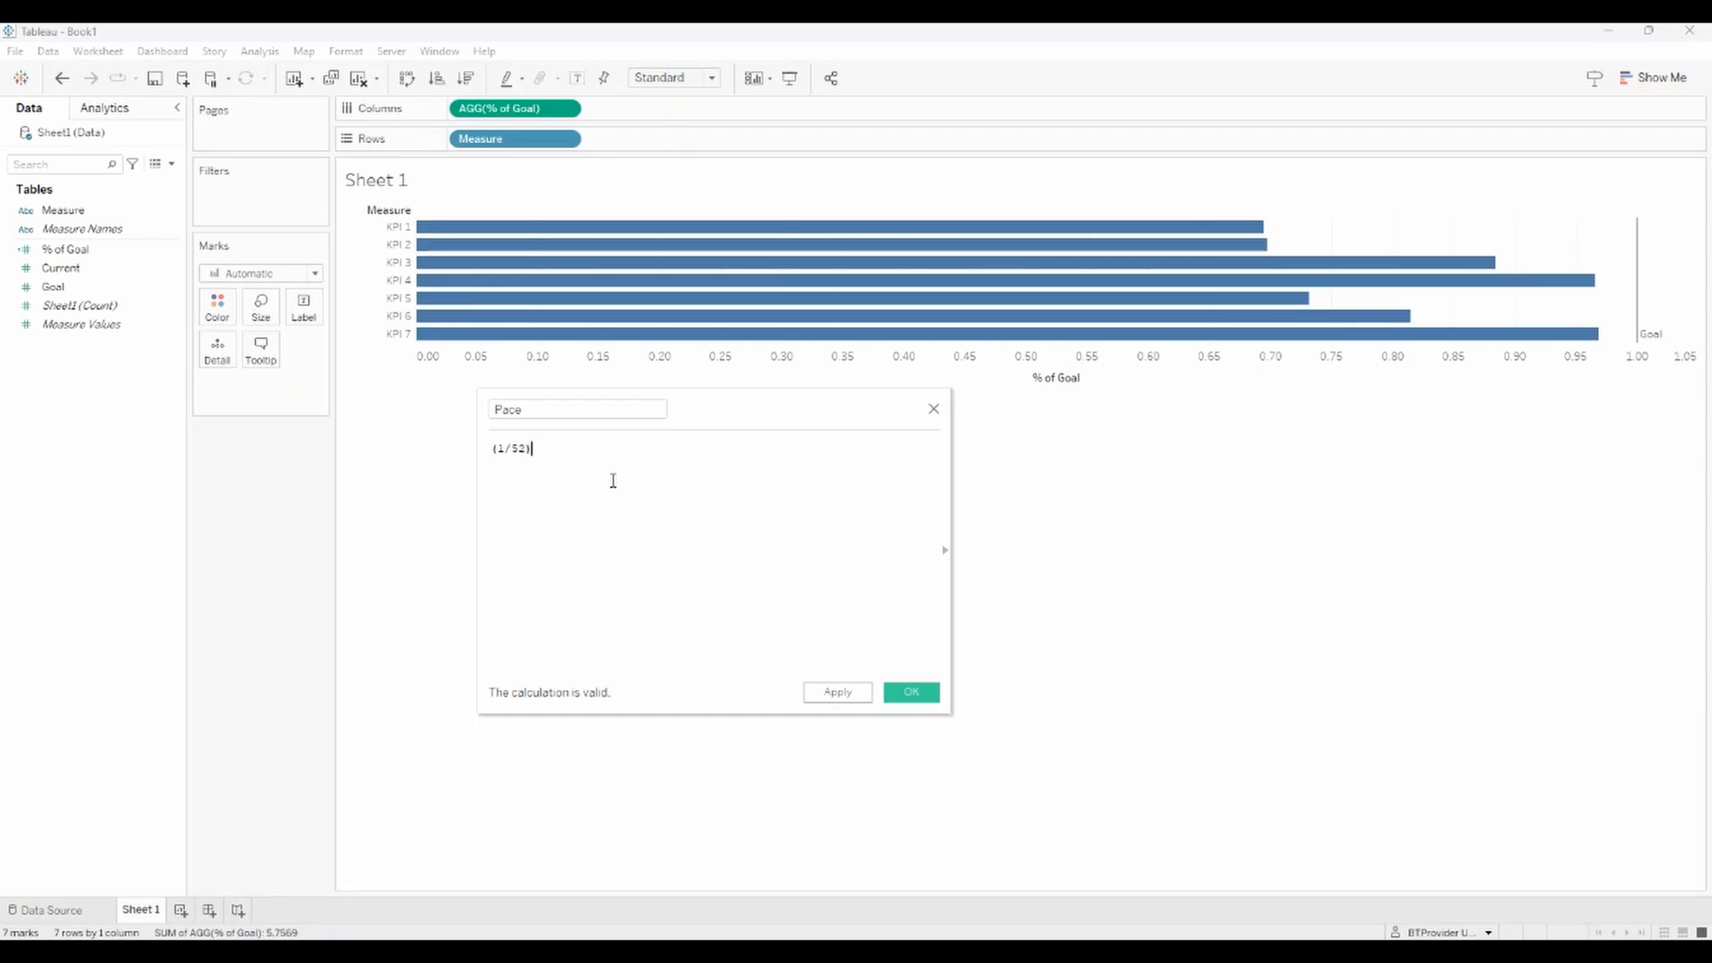
type(" *38")
key("shift+Left")
key("shift+Left")
left_click(620, 478)
left_click(911, 691)
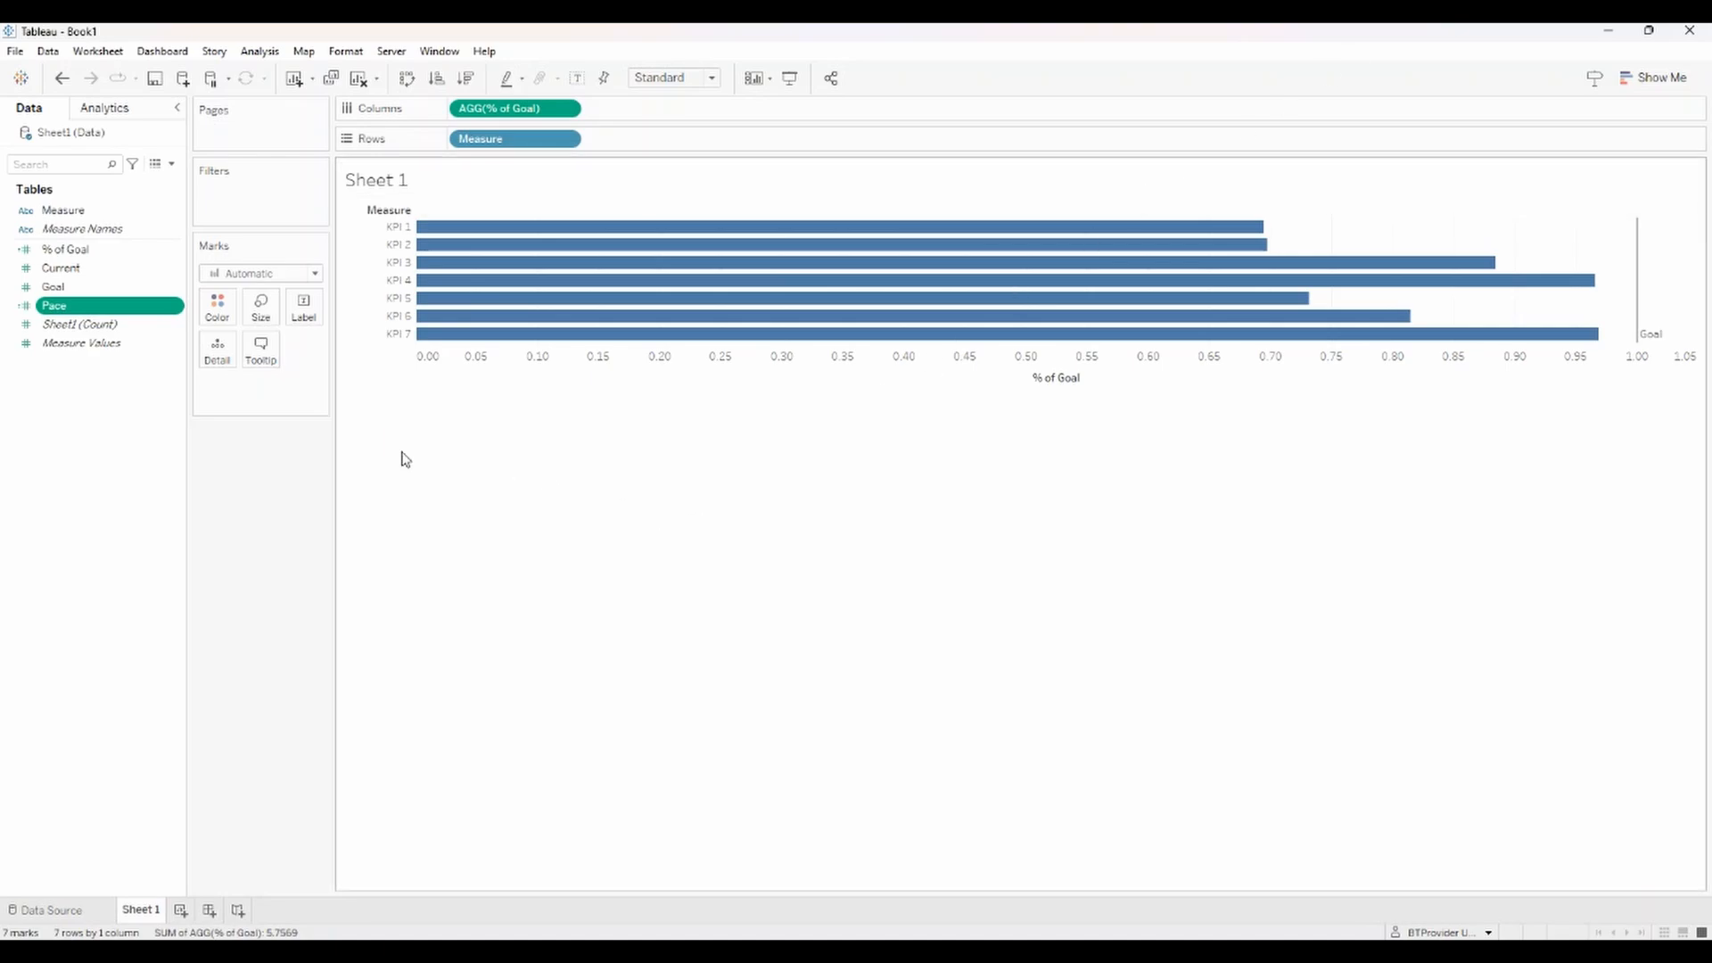
Add Pace as a detail on the marks and add a % of Goal axis reference line based on SUM(Pace).
left_click_drag(83, 308, 216, 350)
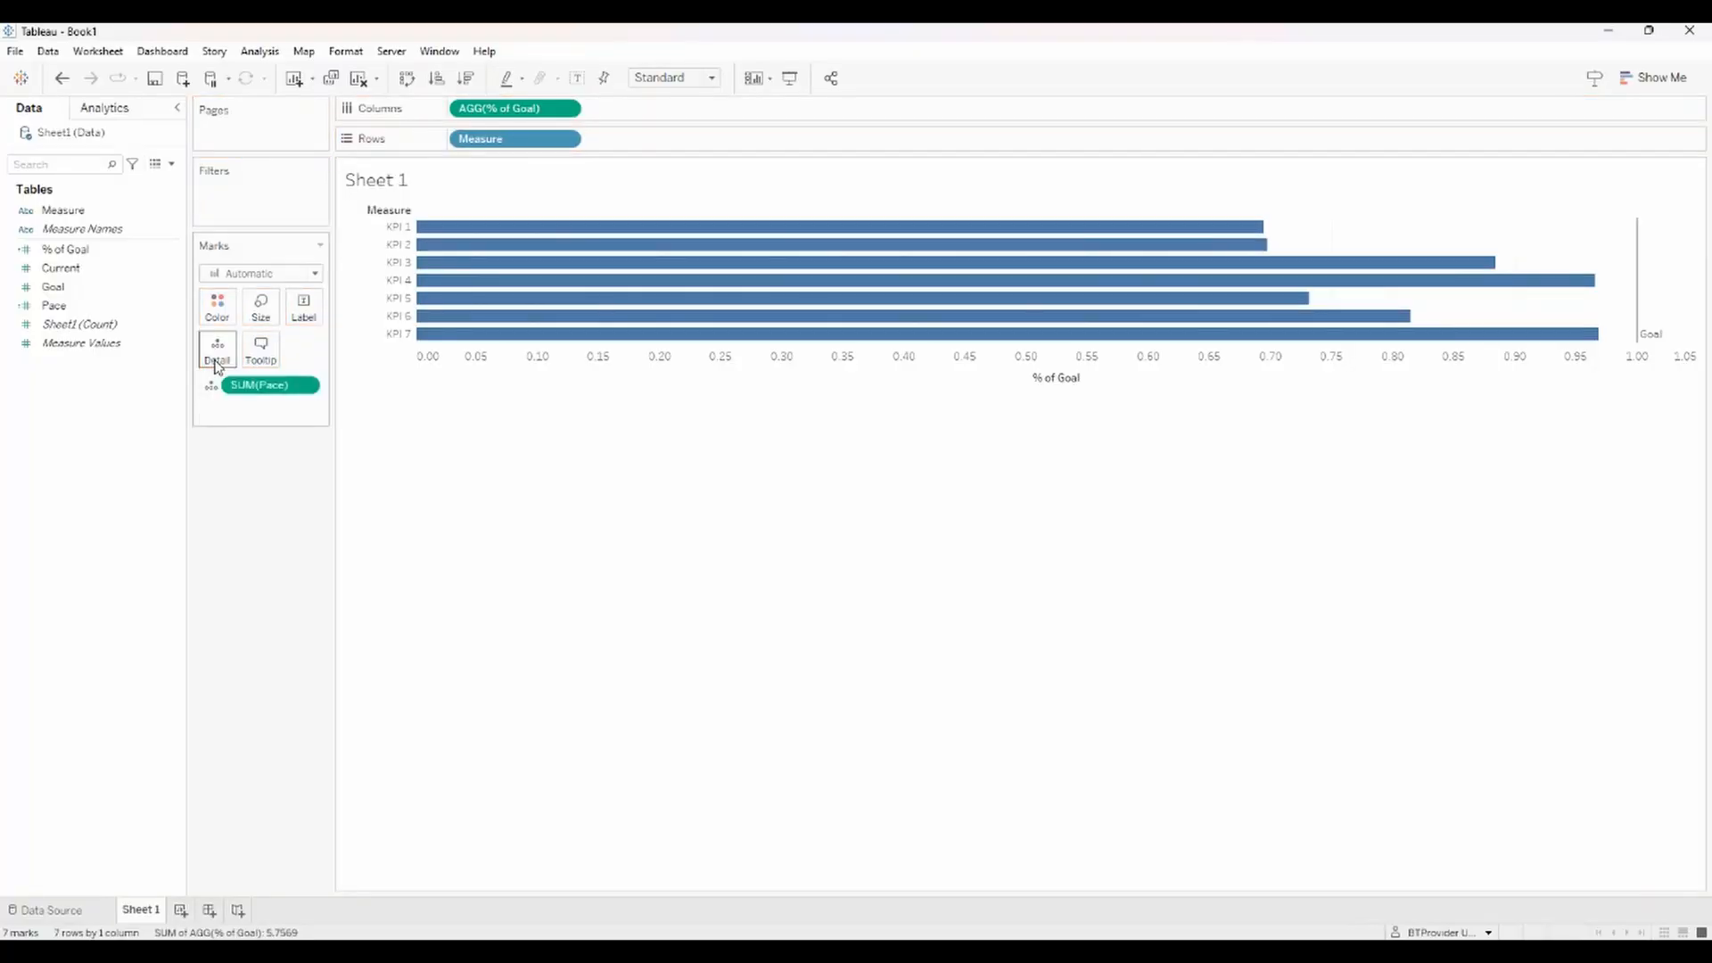
right_click(954, 366)
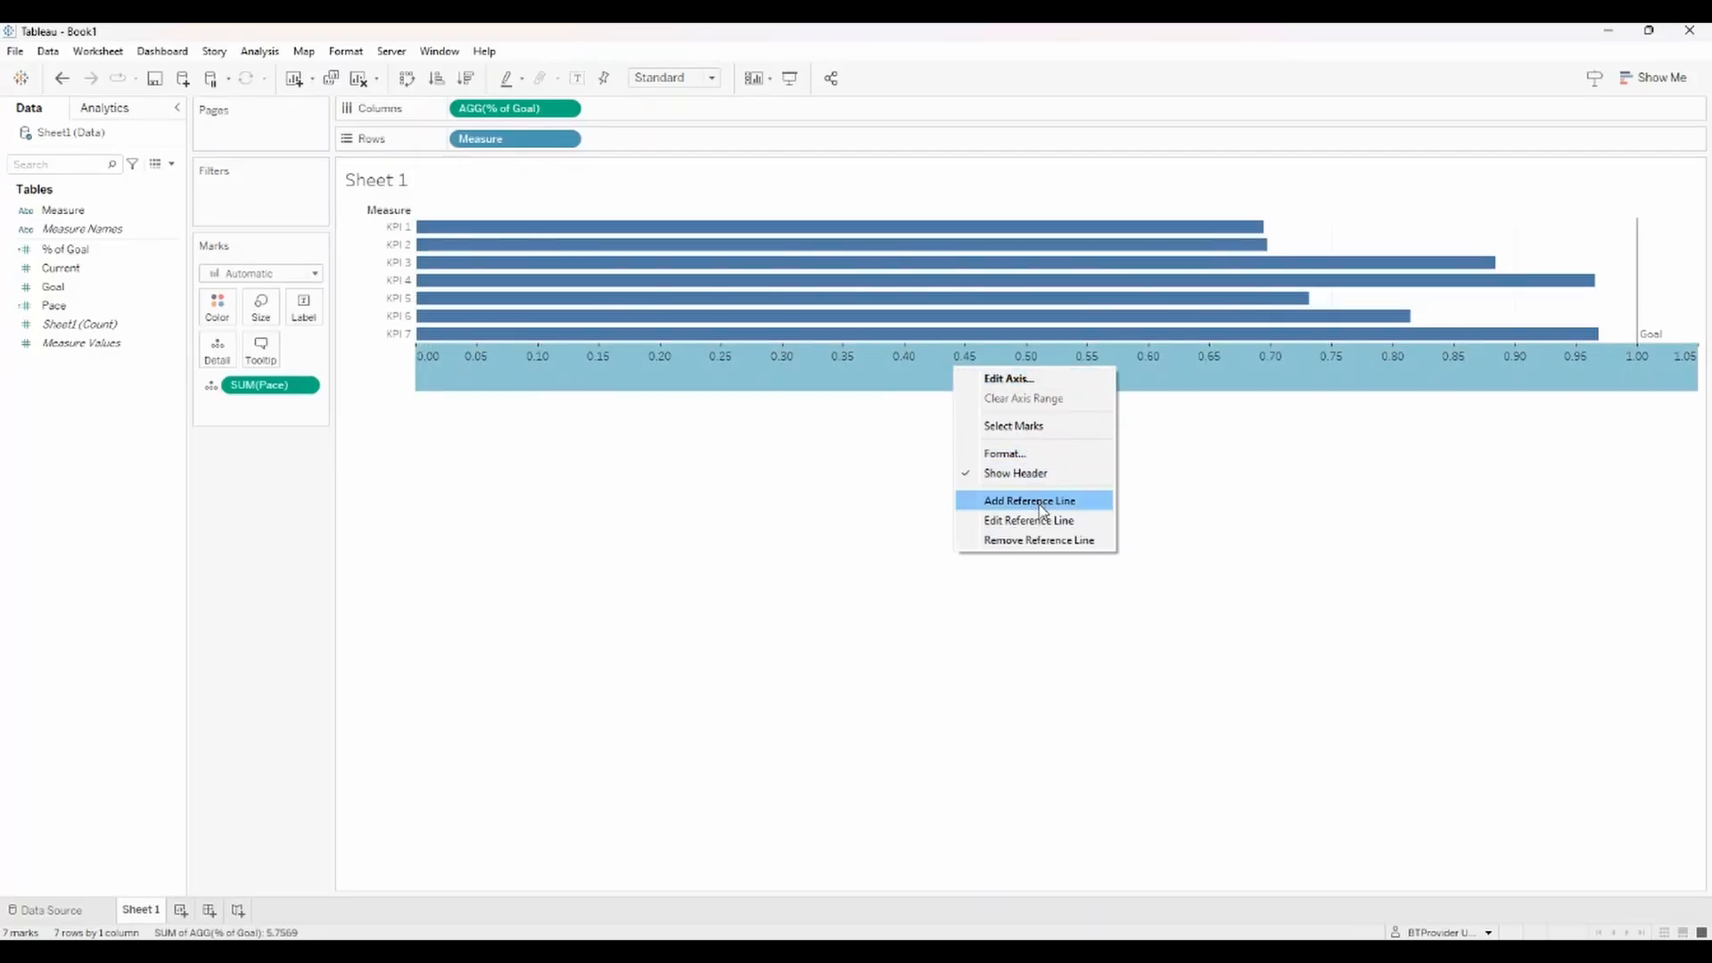
left_click(1041, 509)
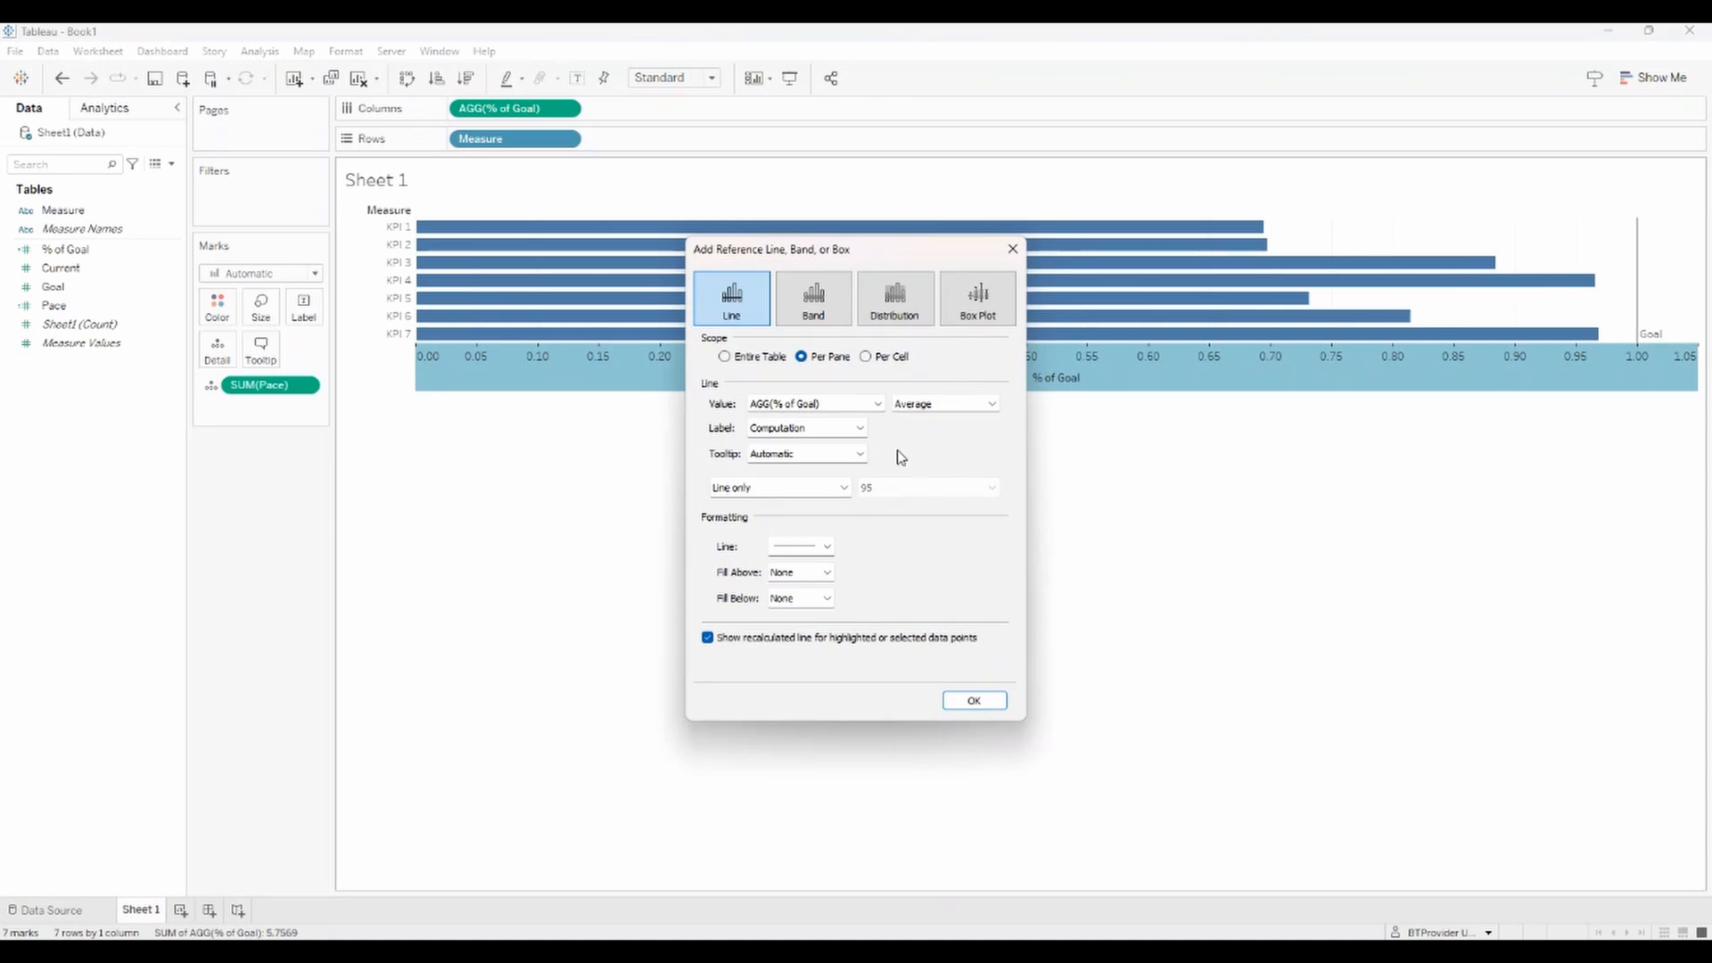
left_click(878, 404)
left_click(843, 444)
Give the SUM(Pace) reference line the custom label "Pace" and apply it.
left_click(857, 429)
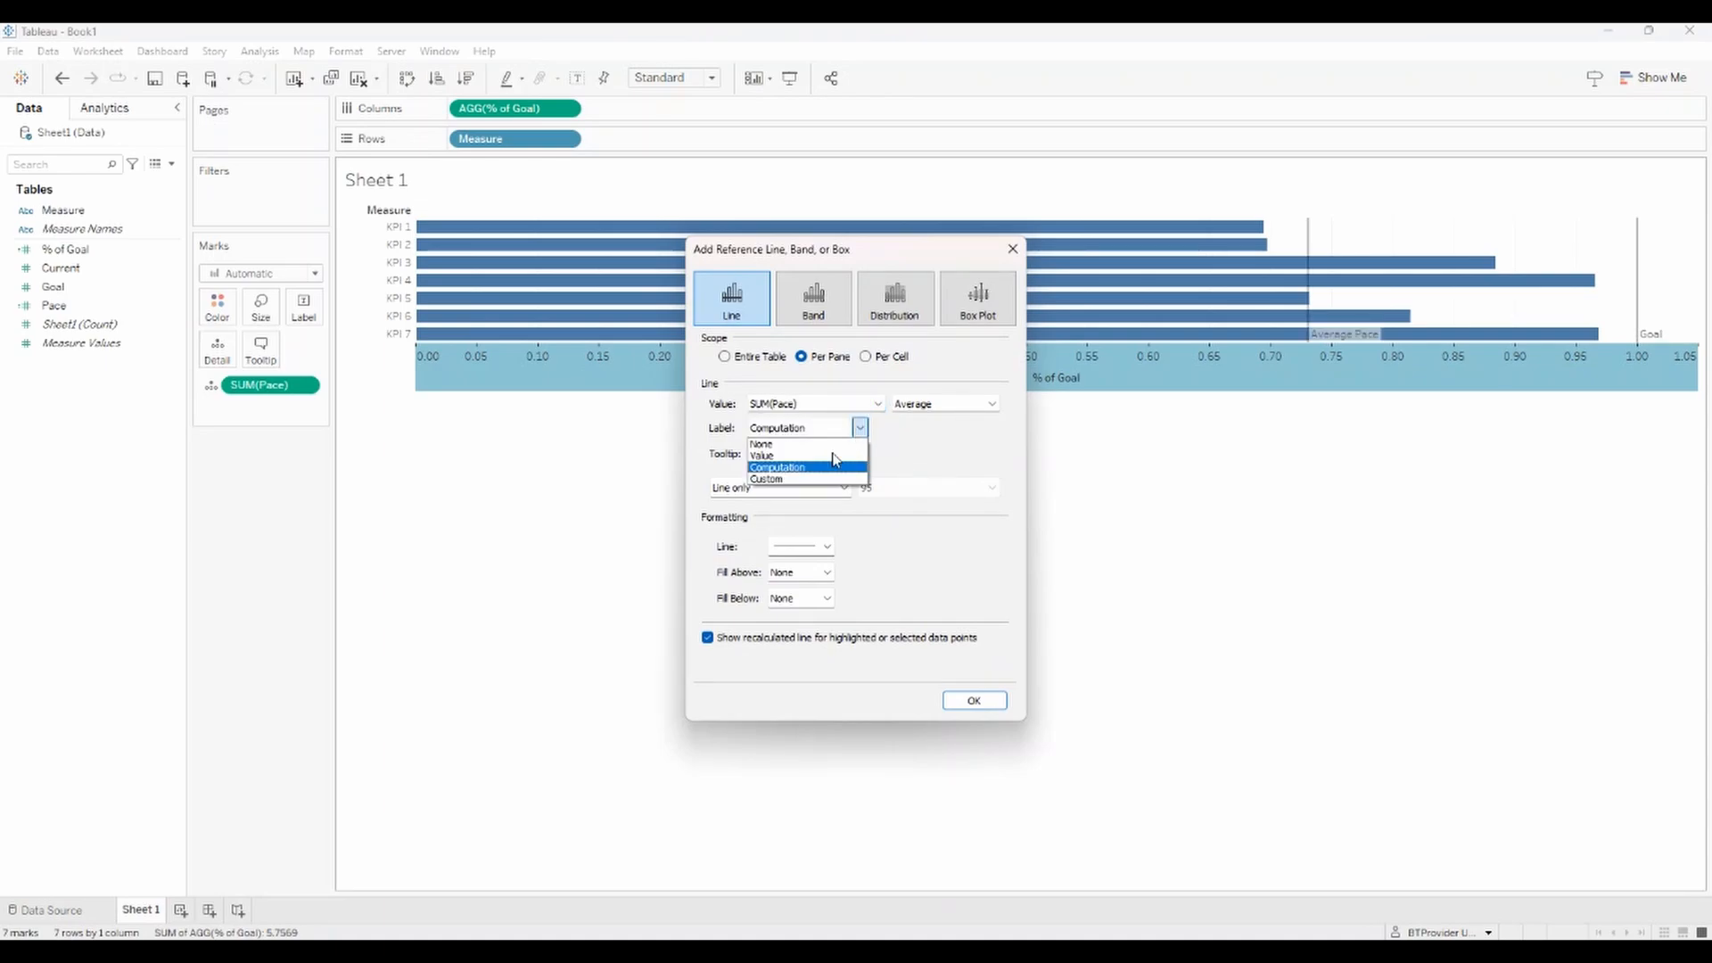
left_click(781, 485)
left_click(912, 424)
type("Pace")
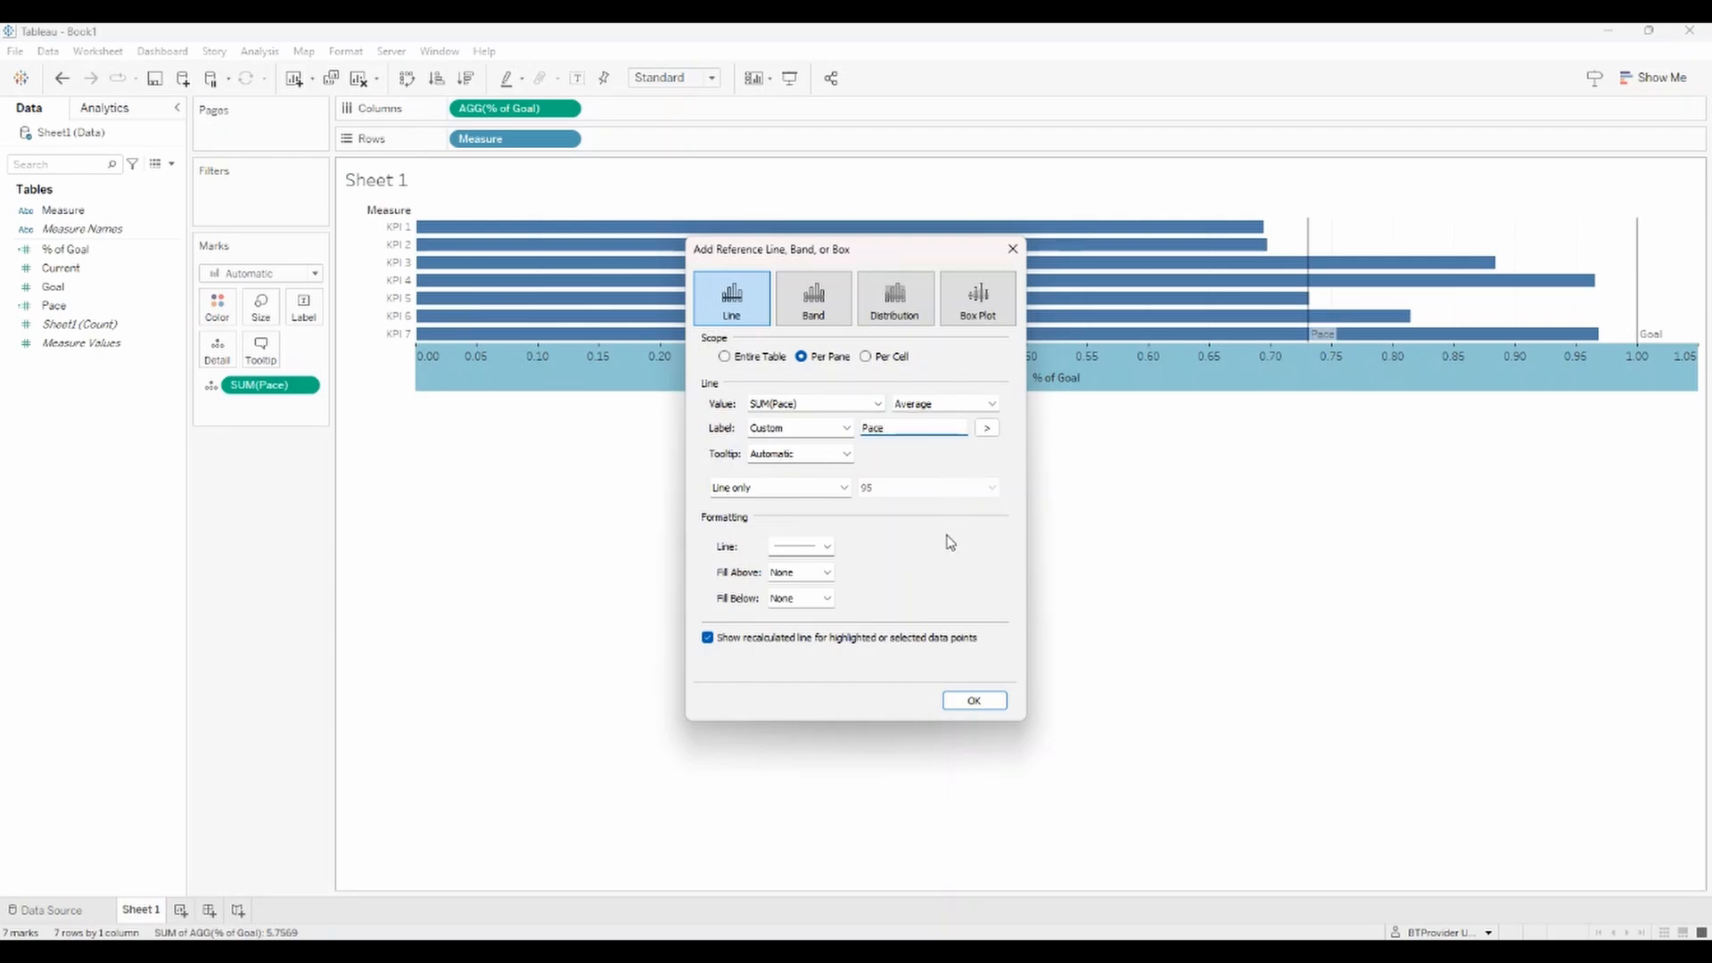
left_click(974, 701)
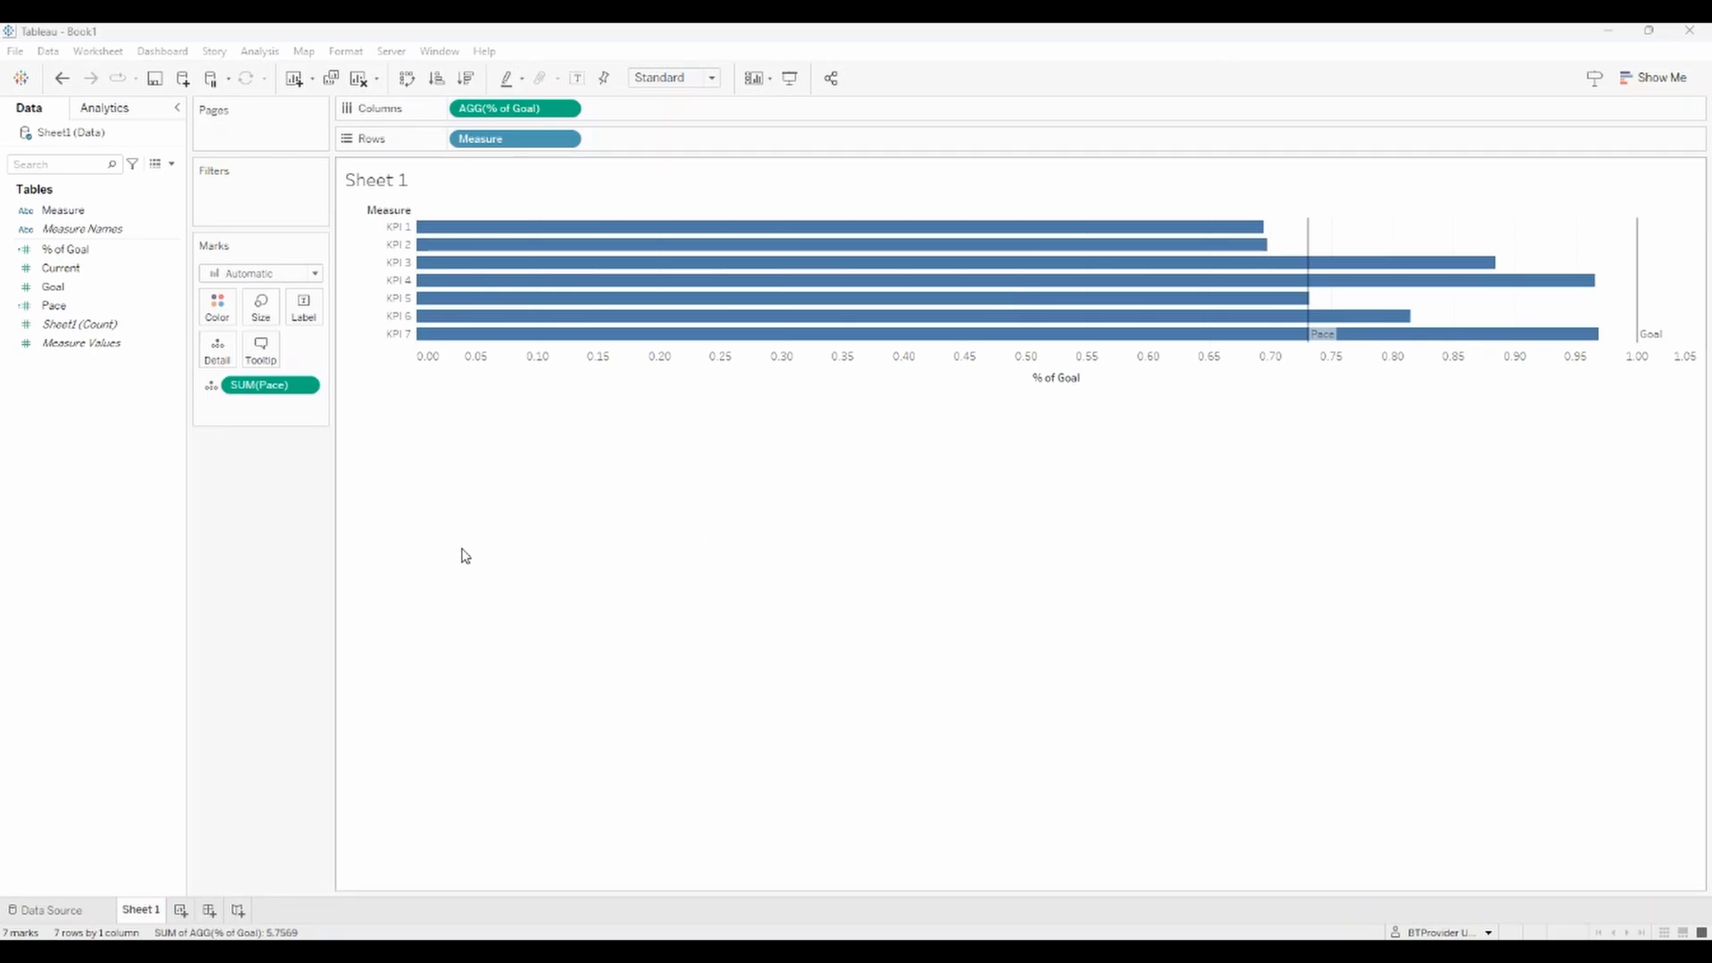
Start a new calculated field named "Pace Score".
left_click(171, 165)
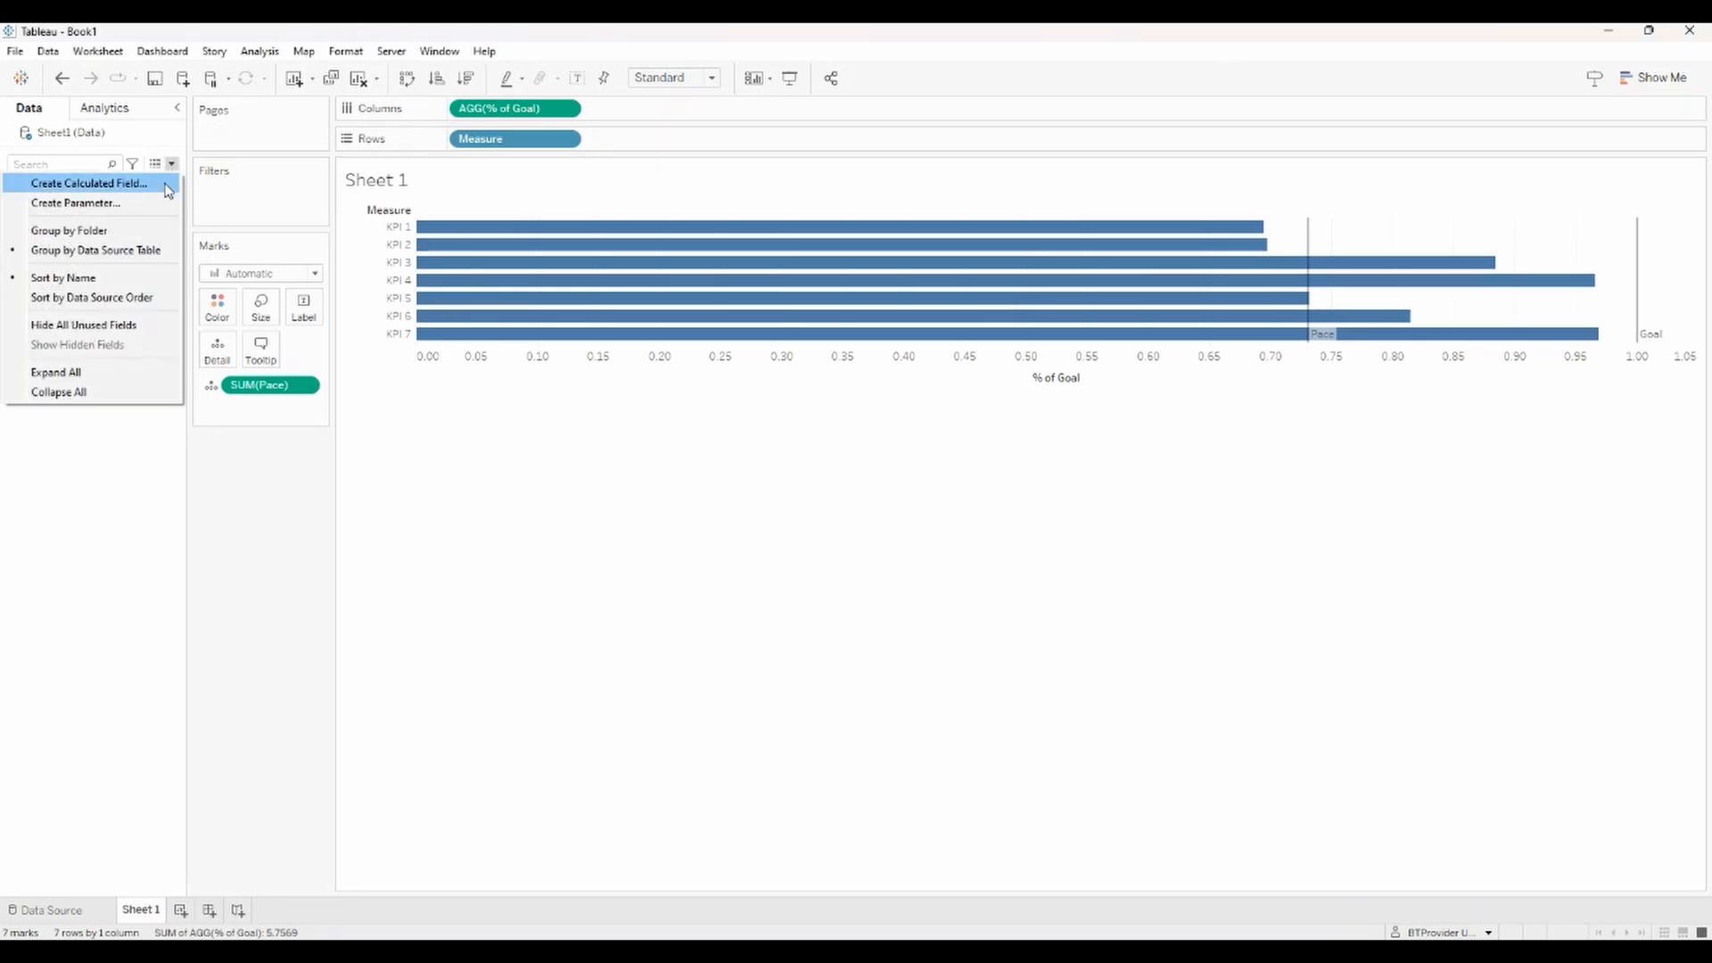
left_click(162, 183)
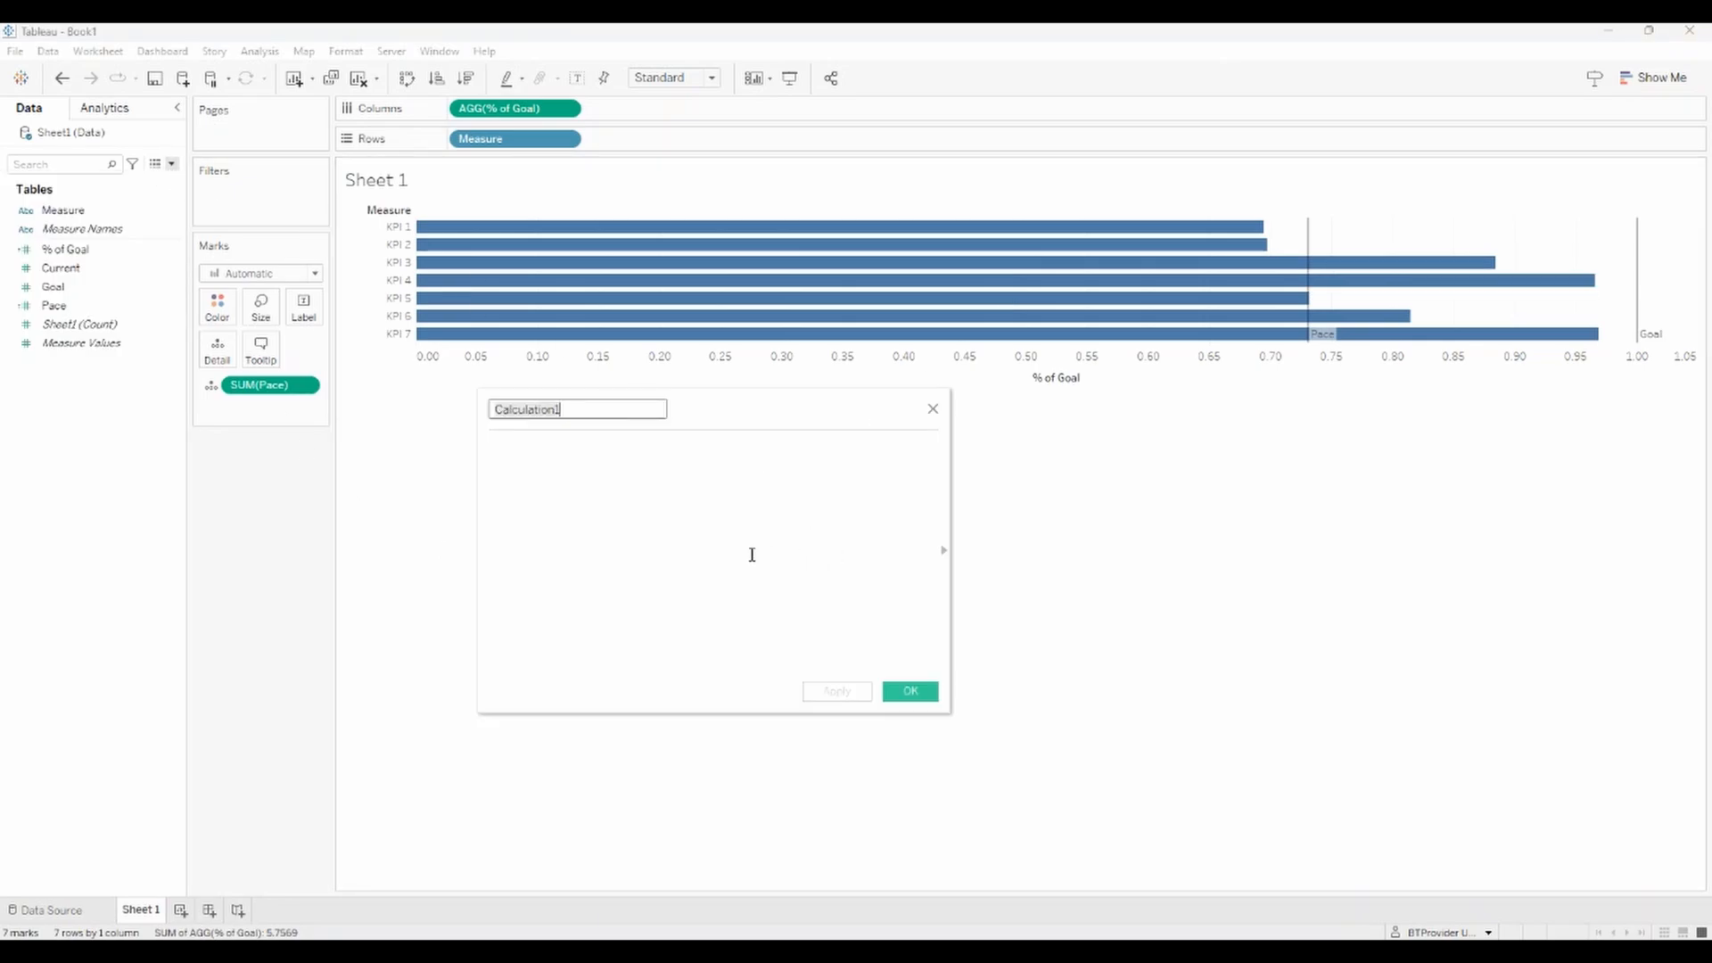
type("Pace S")
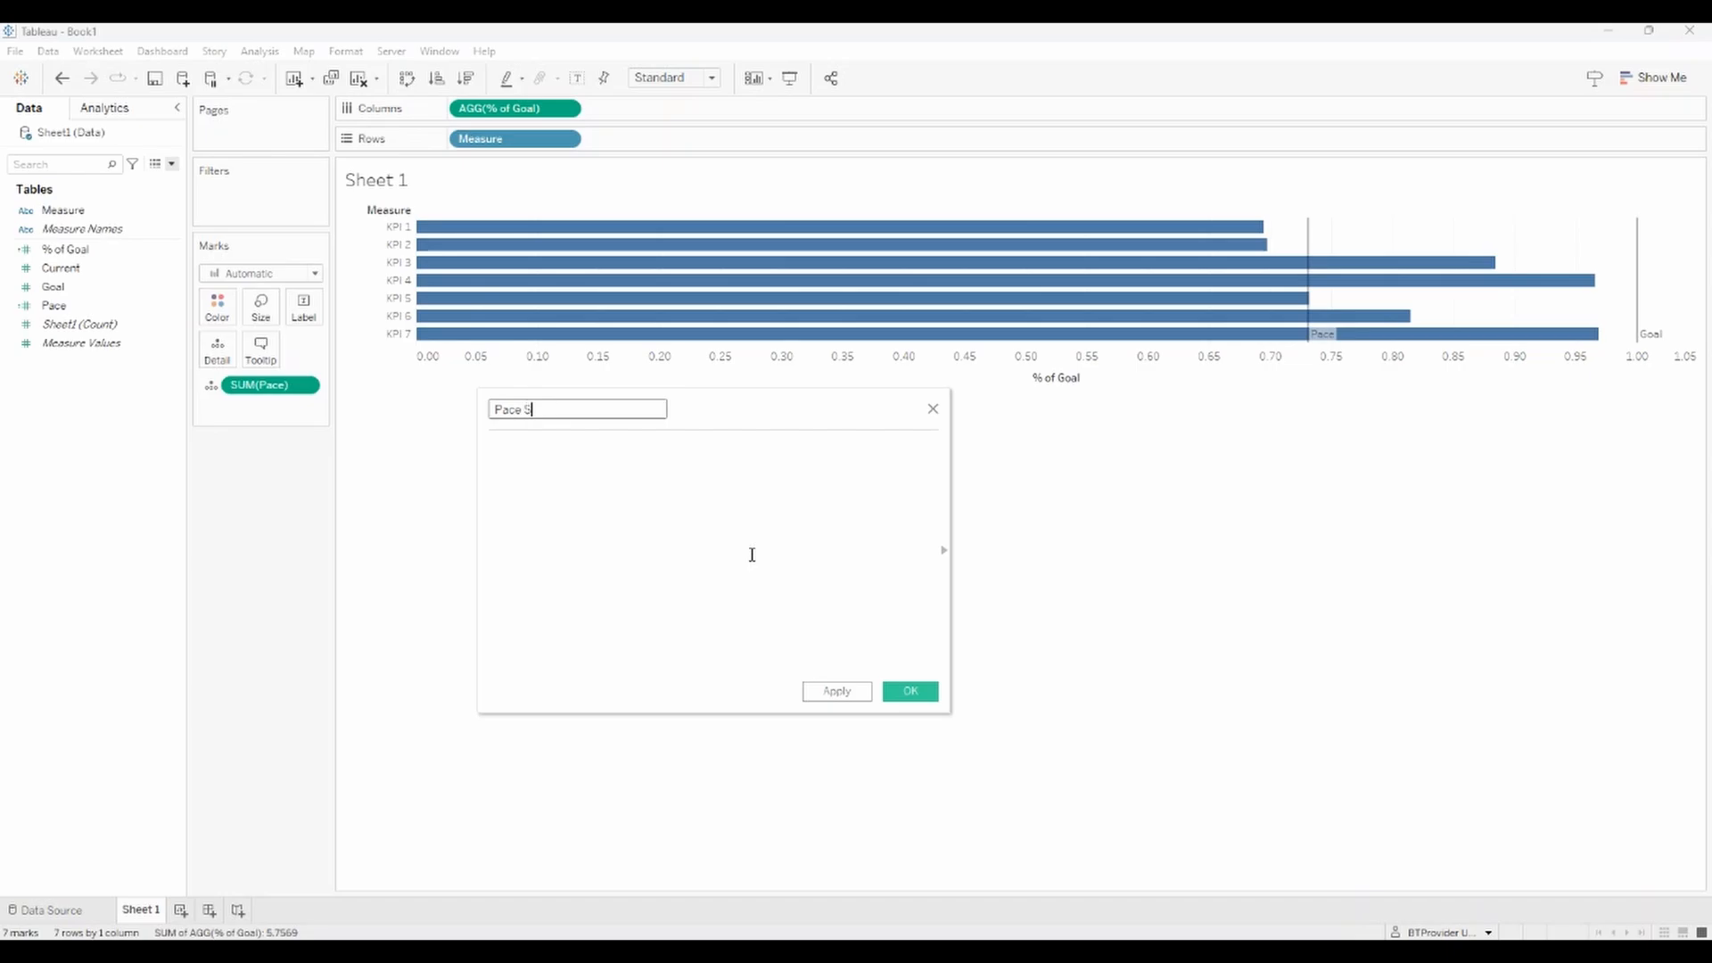
type("core")
Begin the Pace Score formula with the ratio IF [% of Goal]/[Pace].
left_click(731, 509)
type("IF ")
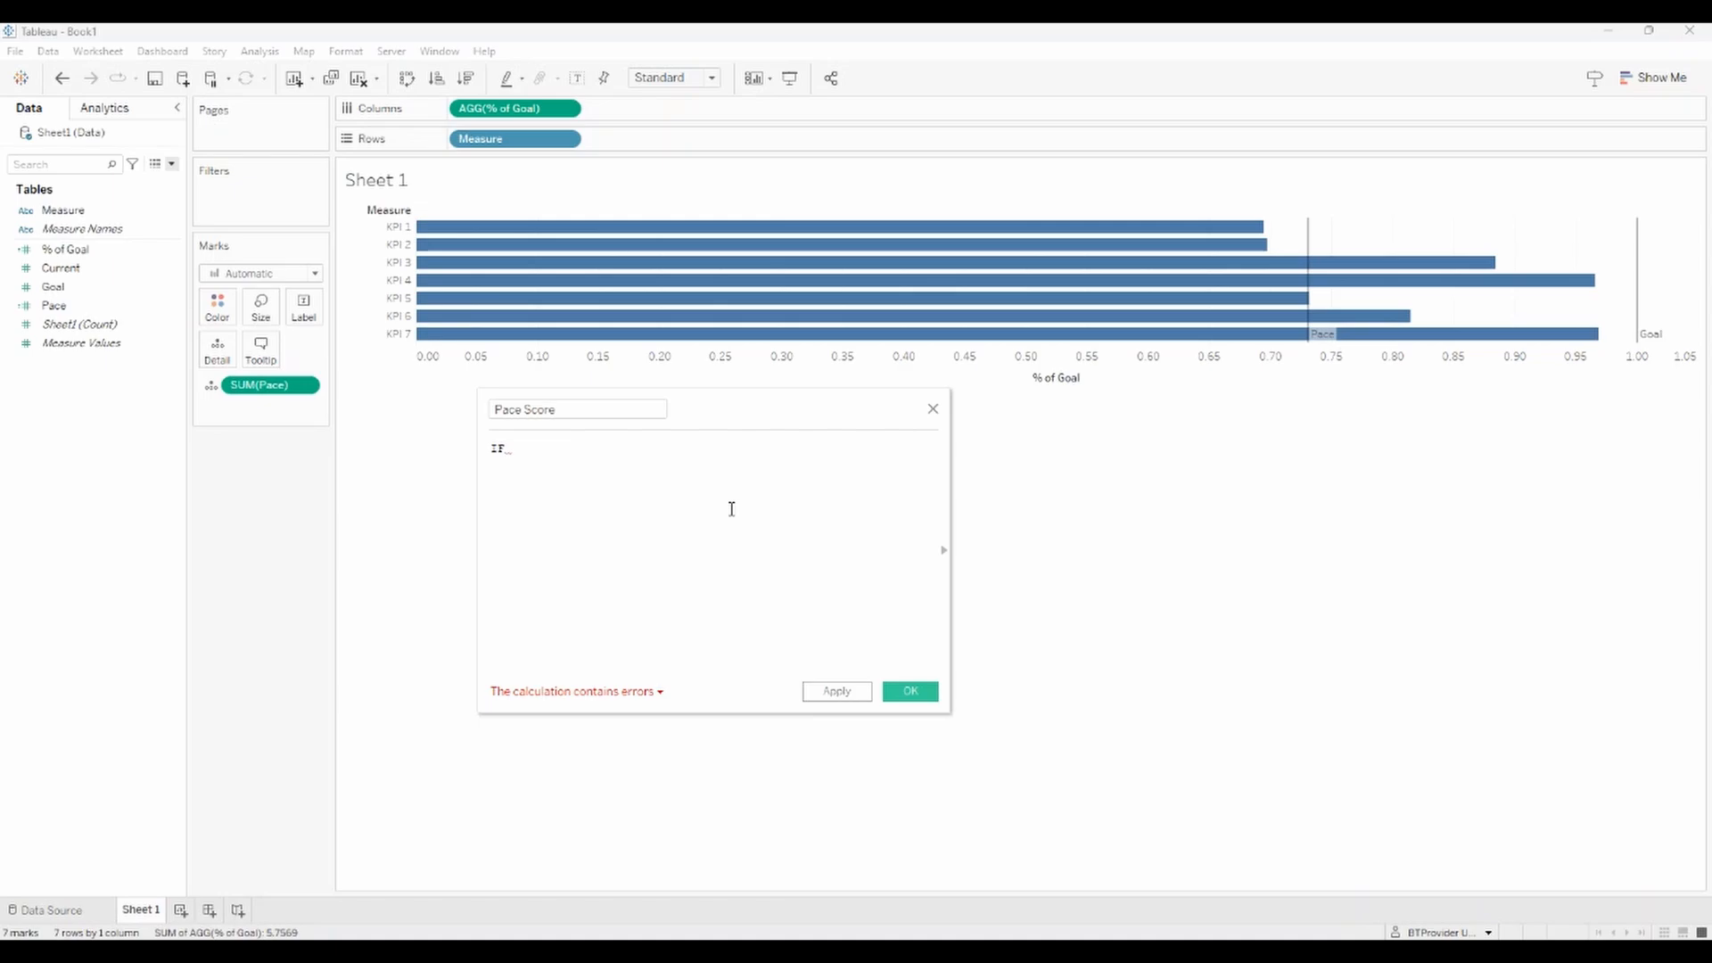
type("[")
type("o")
key("BackSpace")
key("BackSpace")
key("Return")
left_click(520, 448)
key("BackSpace")
left_click(642, 451)
type("/[Pace]")
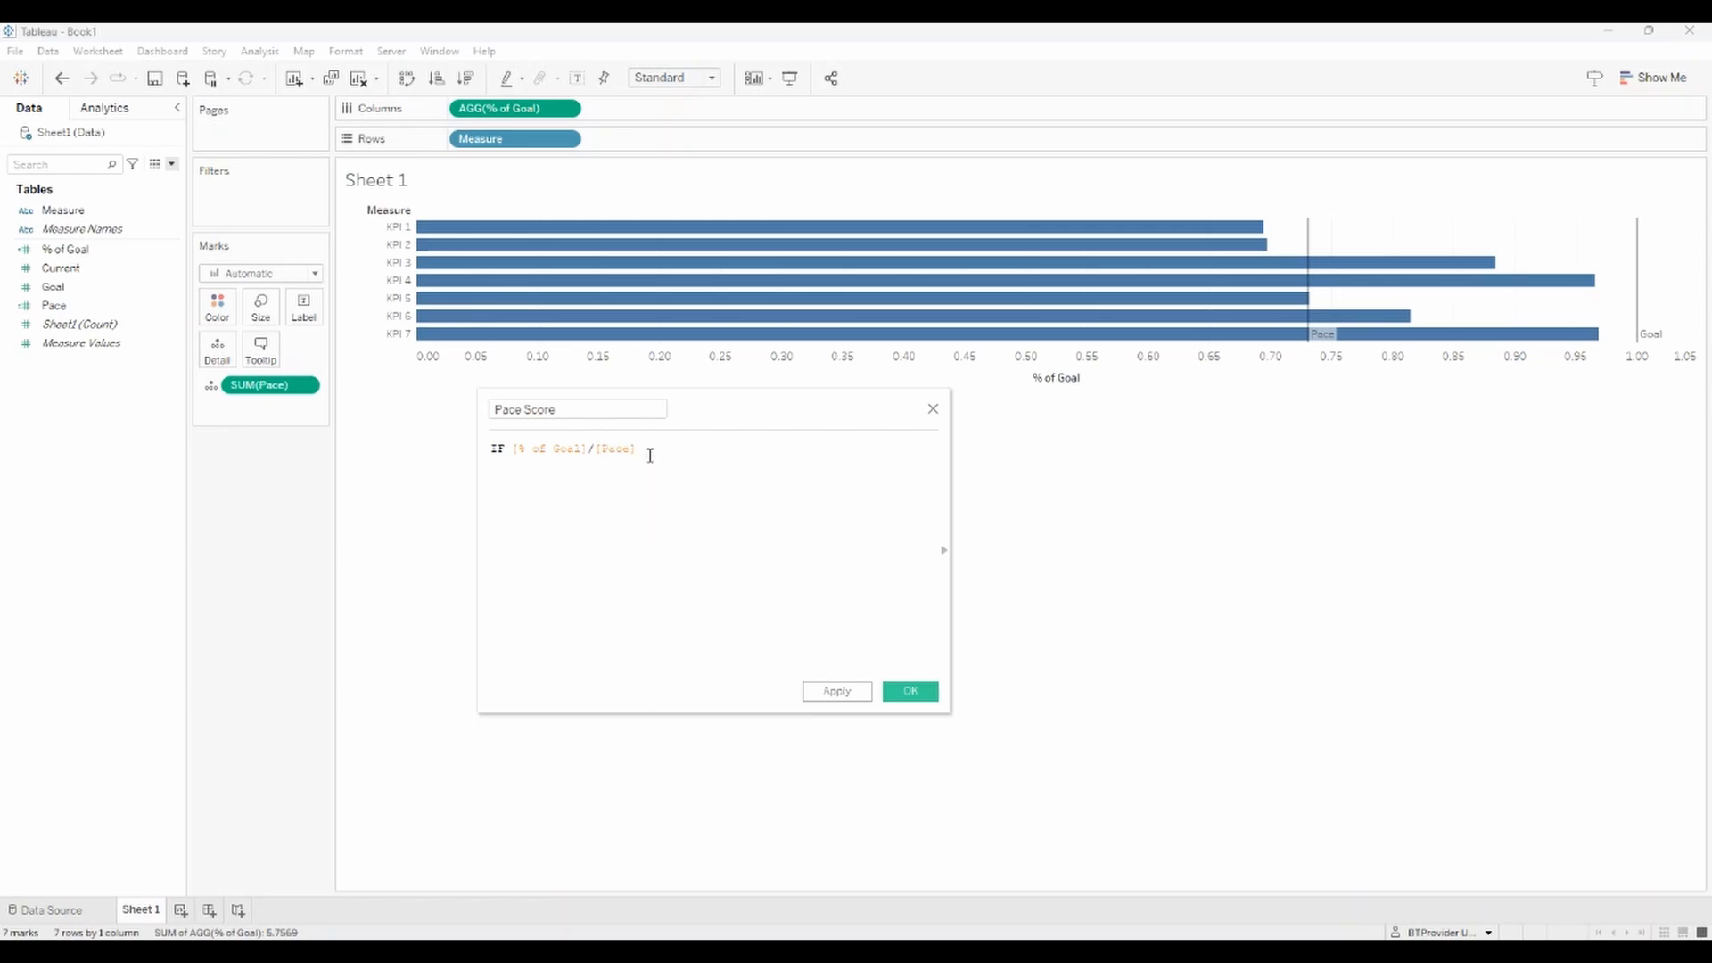
Complete the formula's first condition with >= 1 THEN "On Pace".
type(" >= 1 THE")
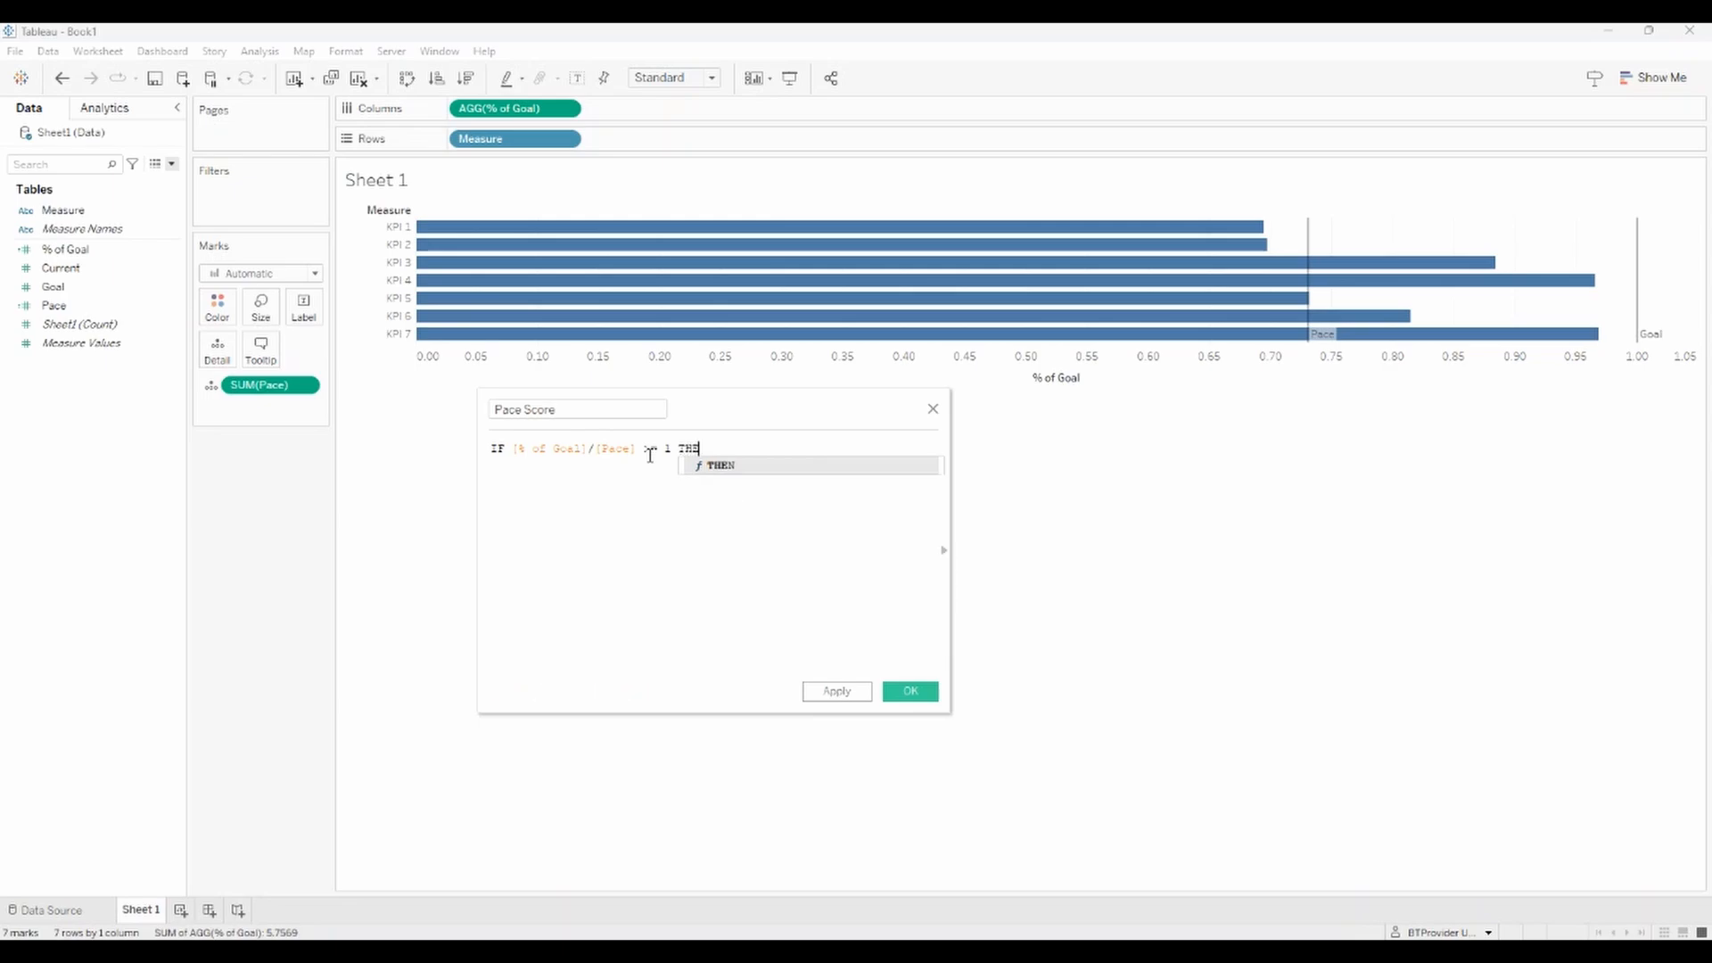
type("N \"On T")
type("ace")
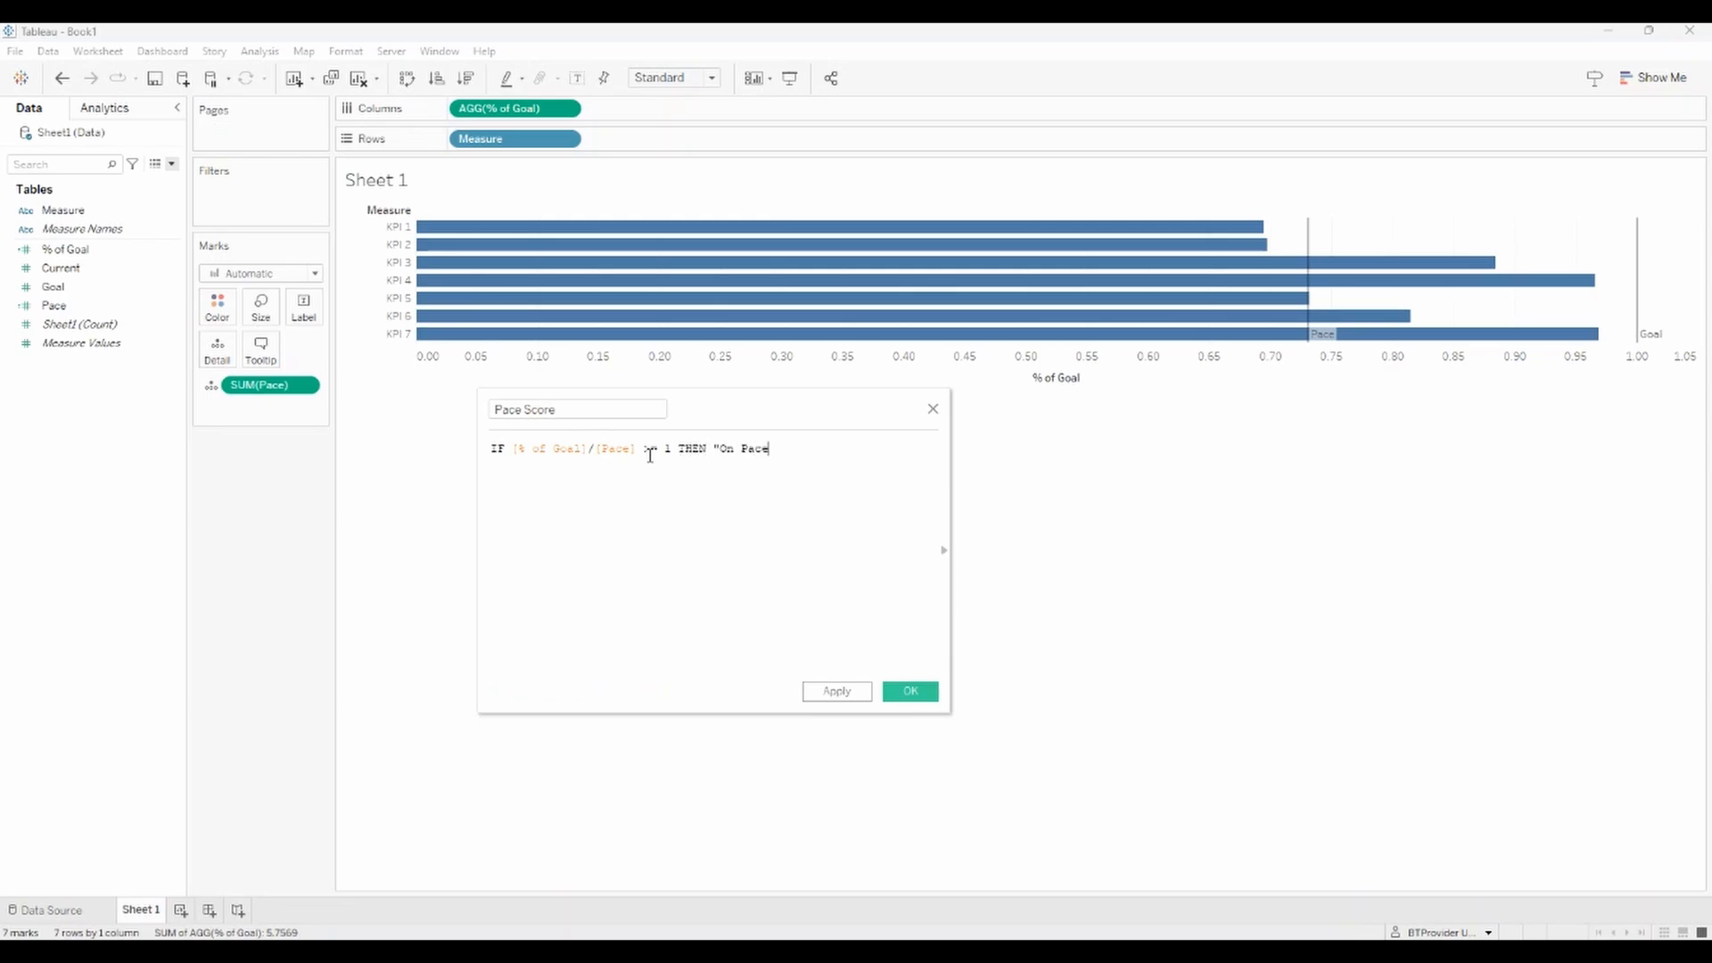
type("\"")
Add the branch ELSEIF [% of Goal]/[Pace] >= 0.9 THEN "Slightly Behind Pace", reusing the ratio from the first line.
type("E")
type("LSEIF")
left_click_drag(513, 448, 642, 446)
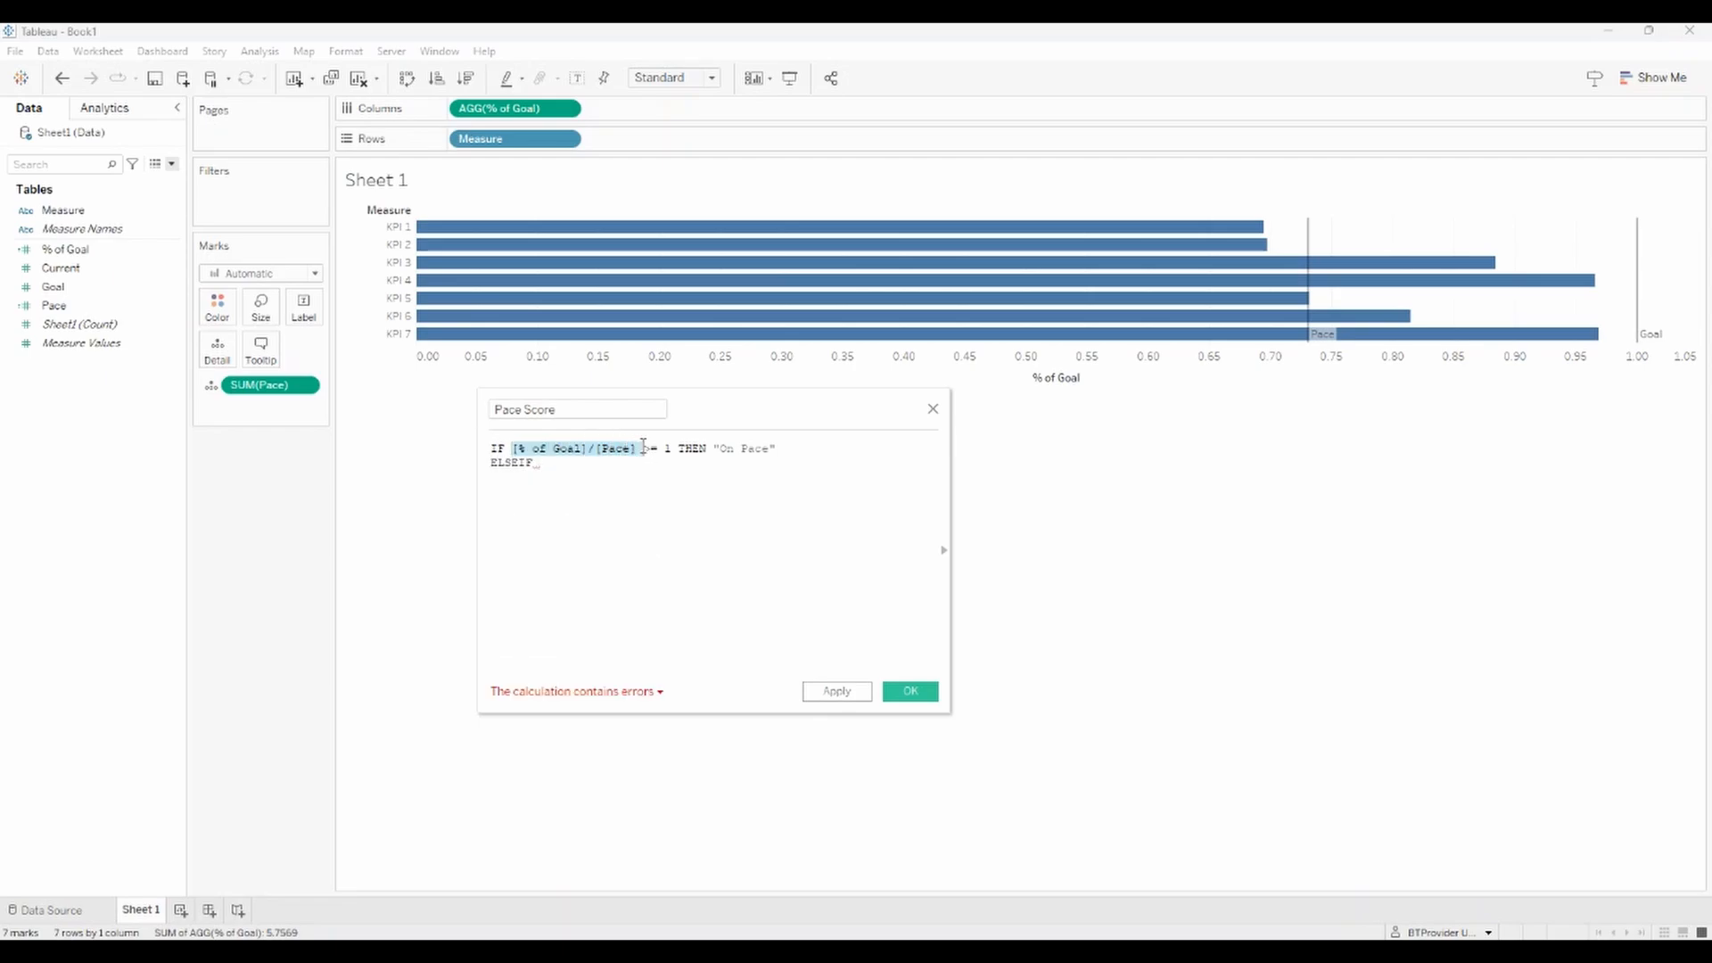
key("ctrl+c")
left_click(596, 463)
key("ctrl+v")
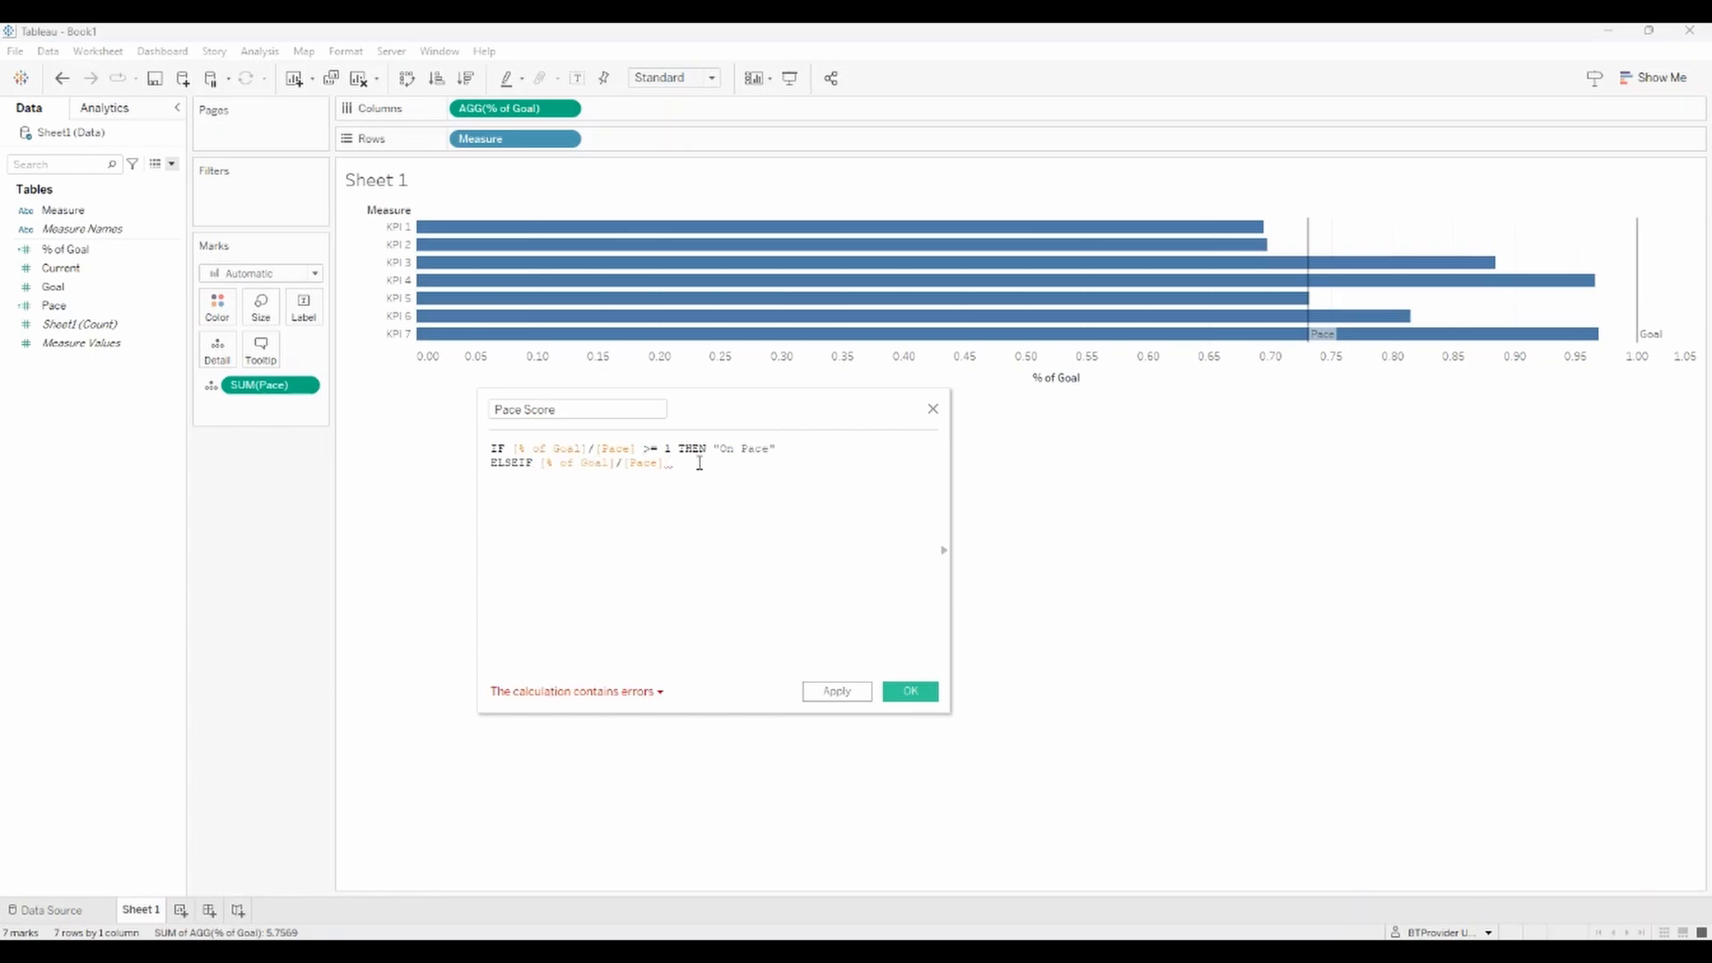
type(">= 0.9 TH")
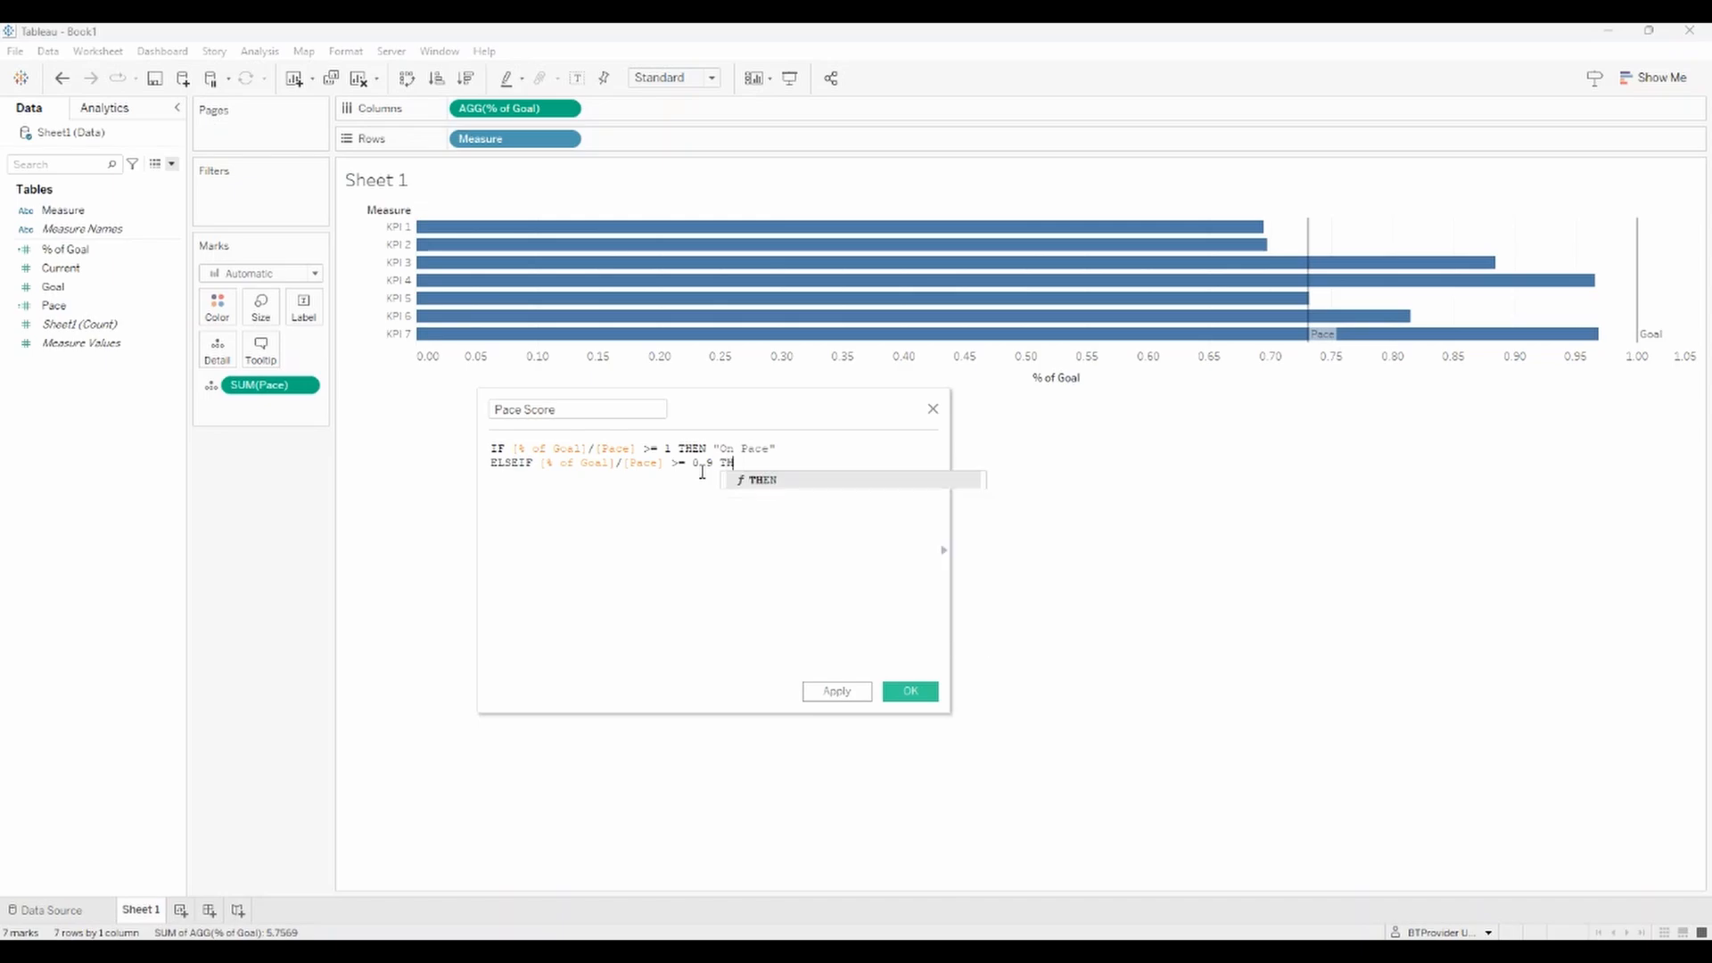
type("EN \"Slightly ")
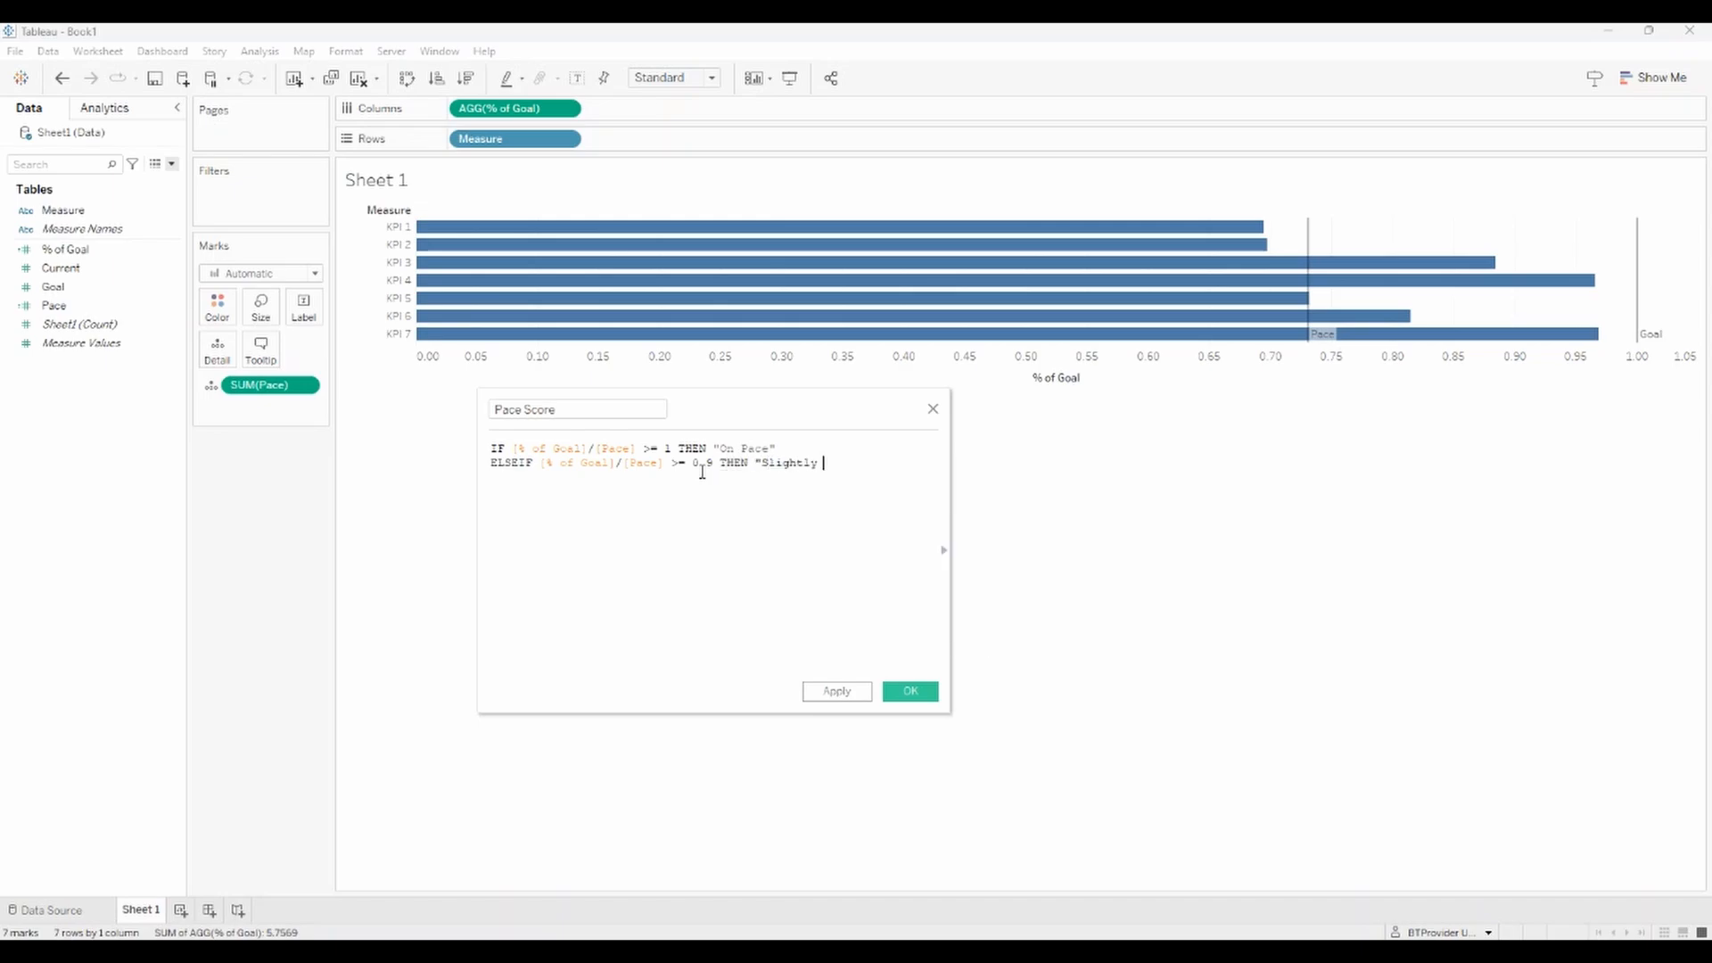
type("Behind Pace\"")
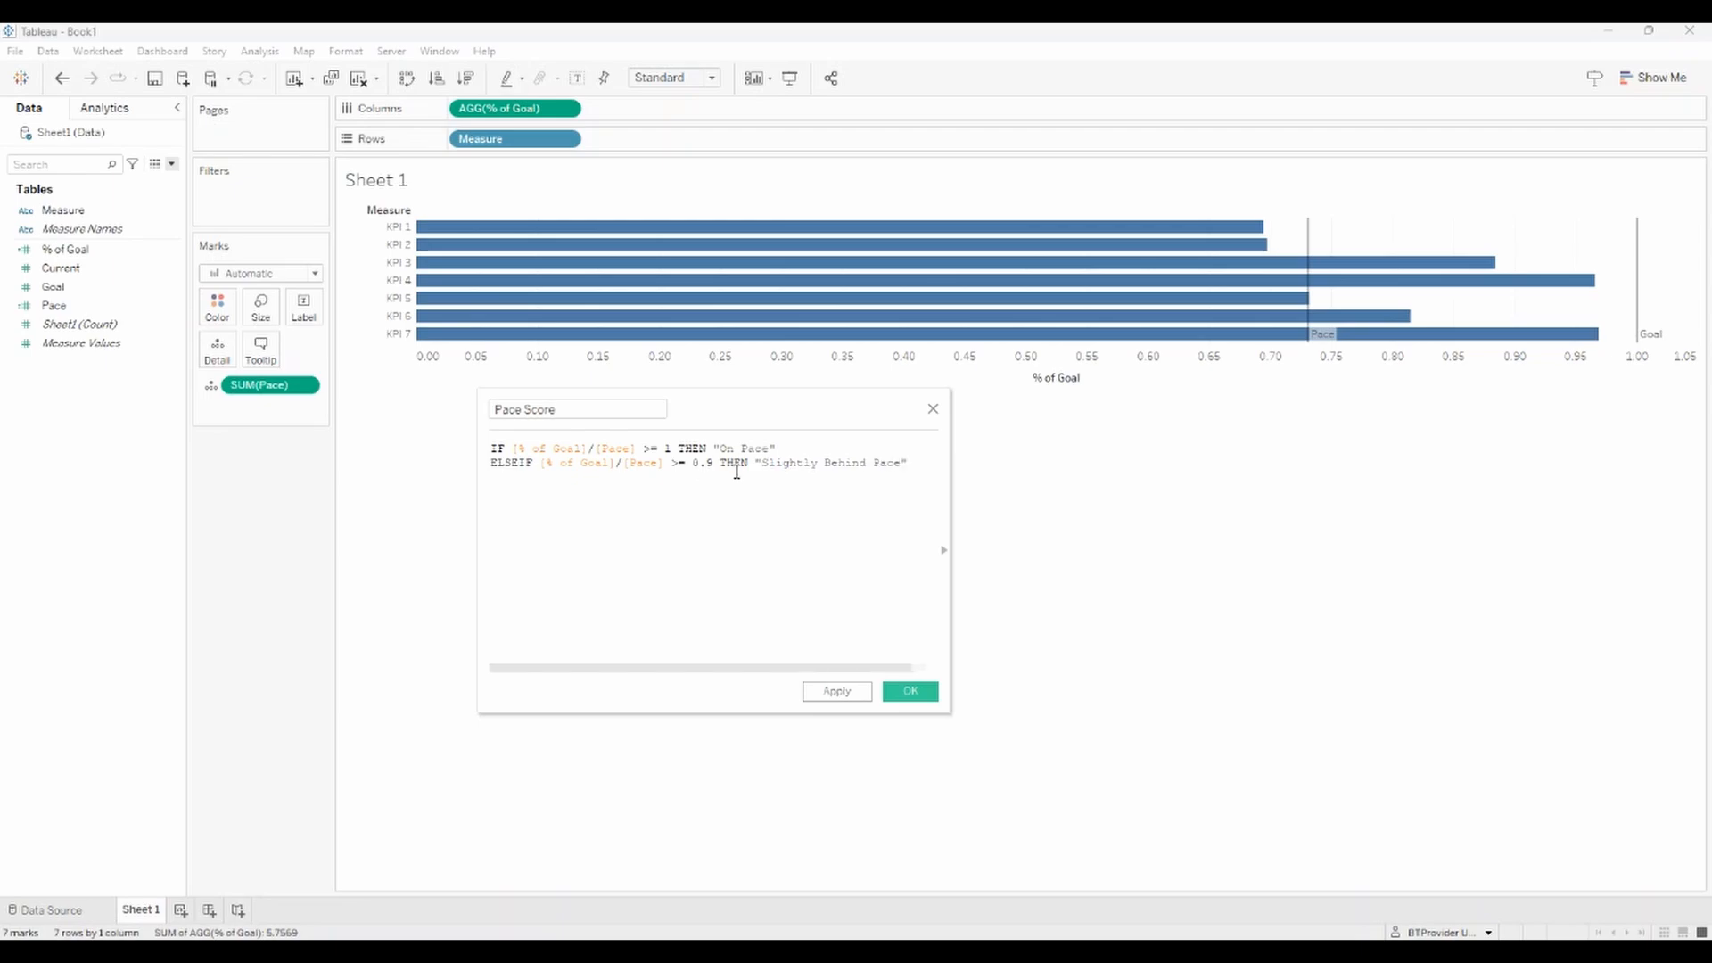
Finish the Pace Score formula with ELSE "Behind Pace" and END on separate lines.
key("Return")
type("ELSE \"Behind Pace\"")
key("Return")
type("END")
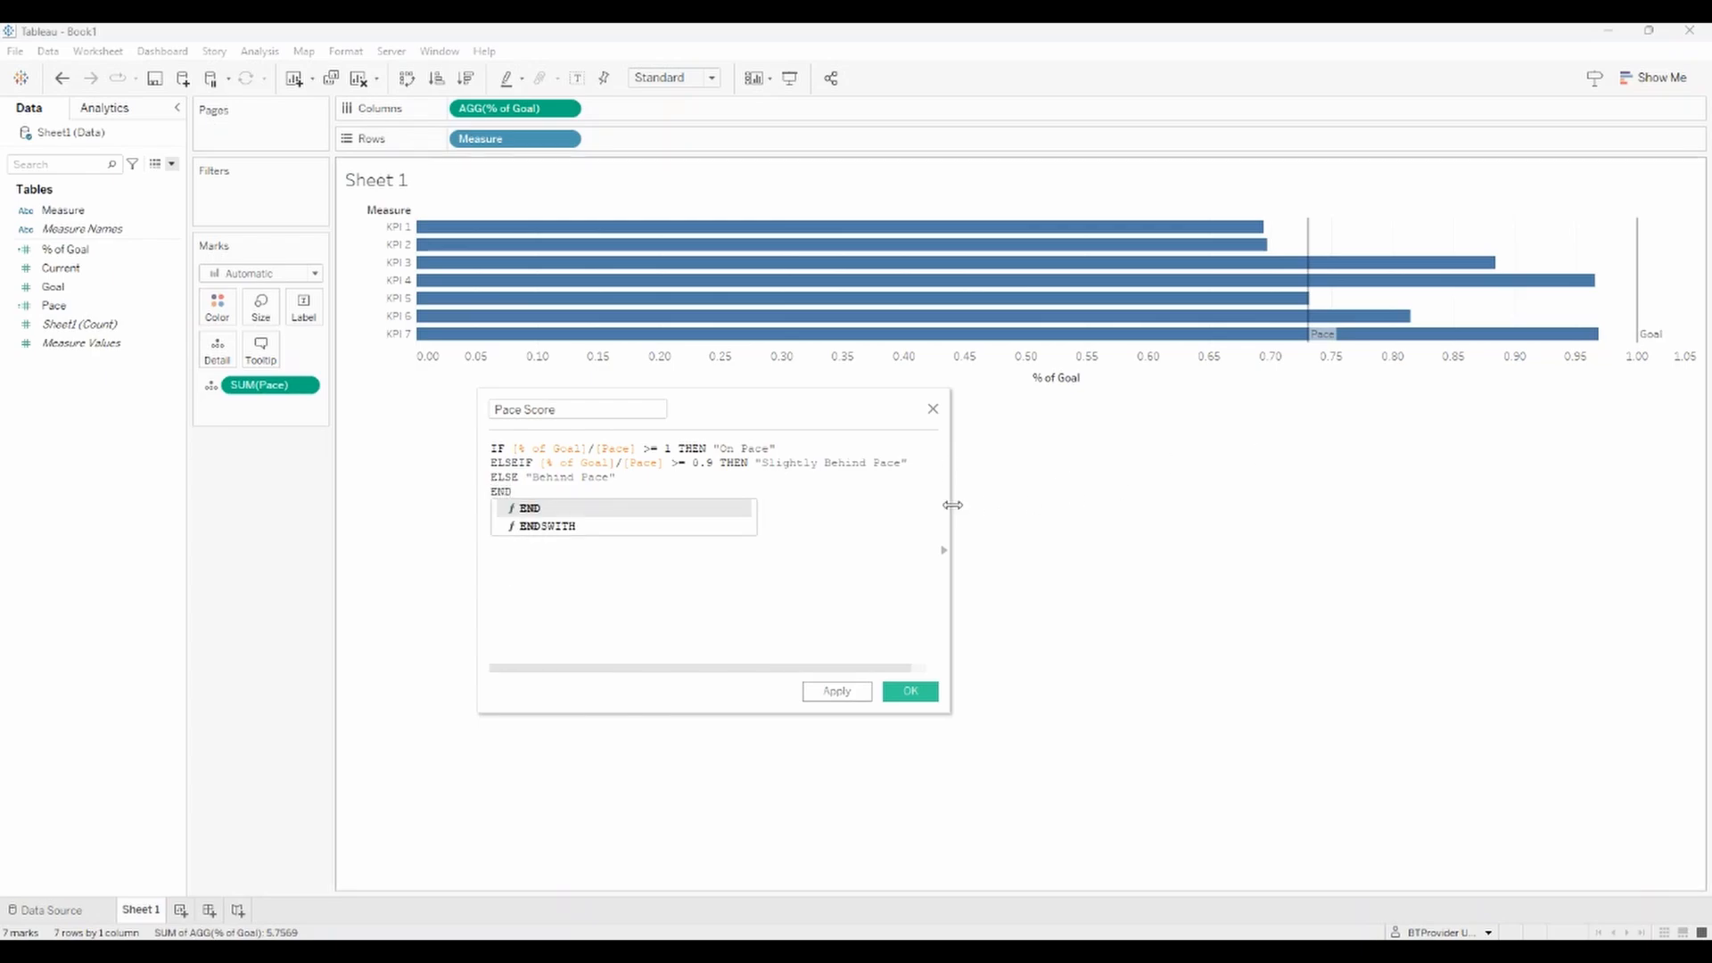
left_click(897, 511)
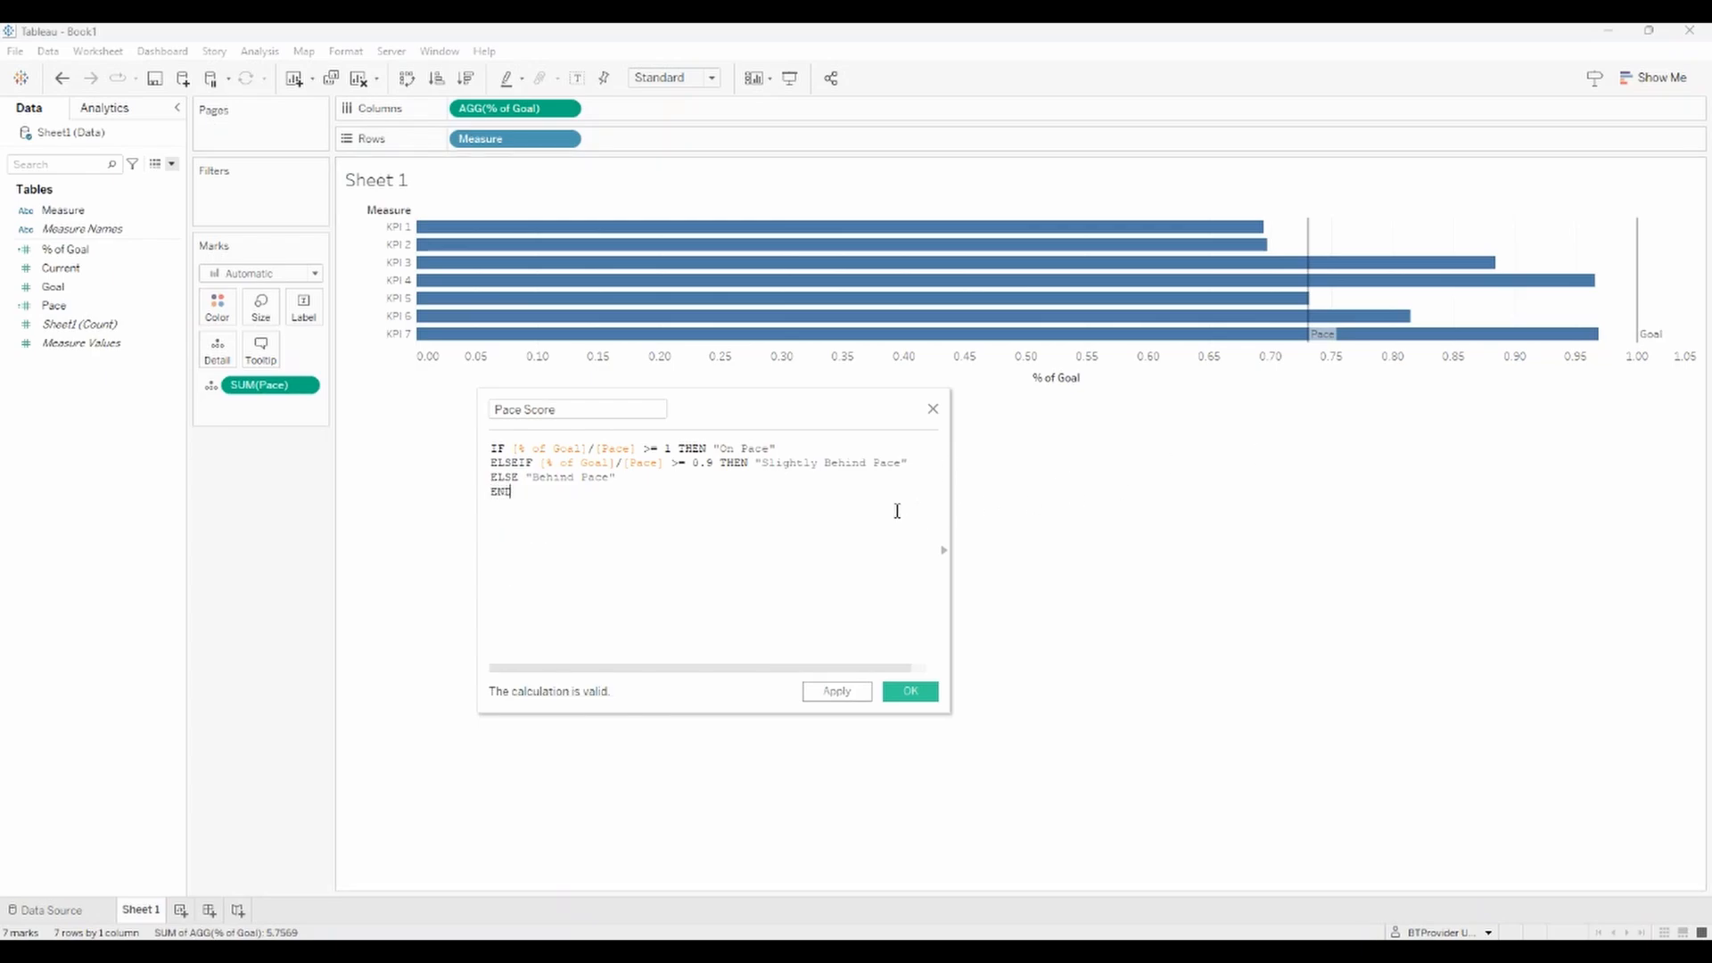
Save the Pace Score calculation and color the bars by Pace Score.
left_click(923, 698)
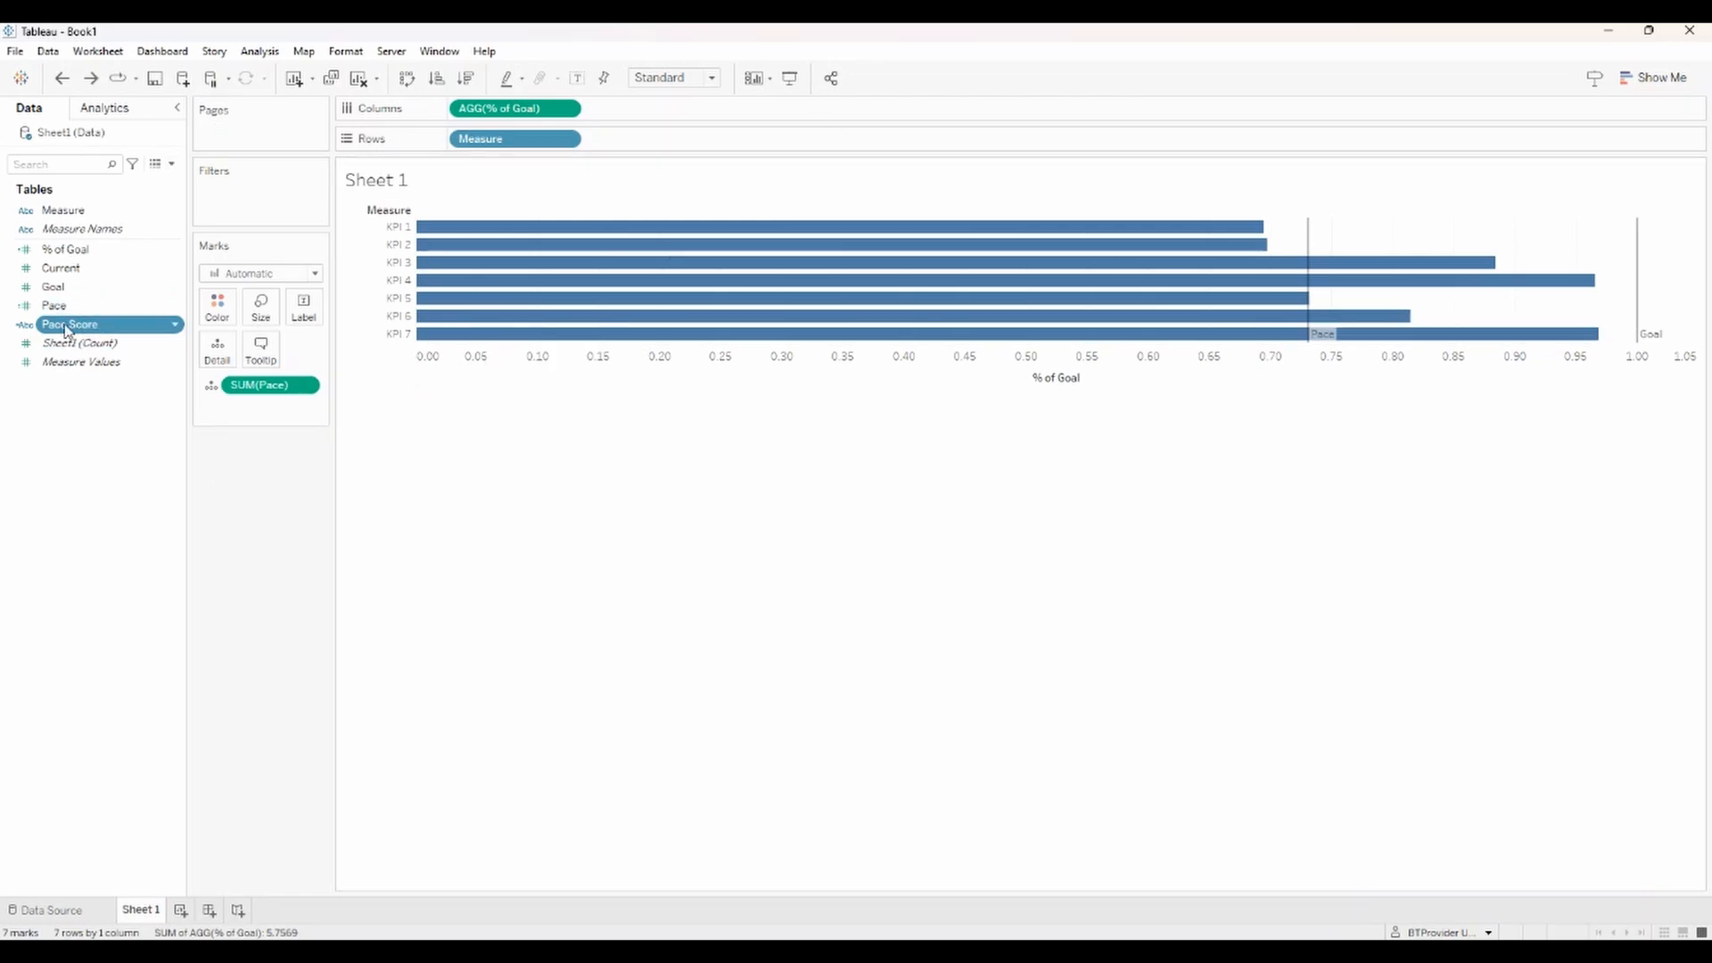
left_click_drag(89, 324, 219, 313)
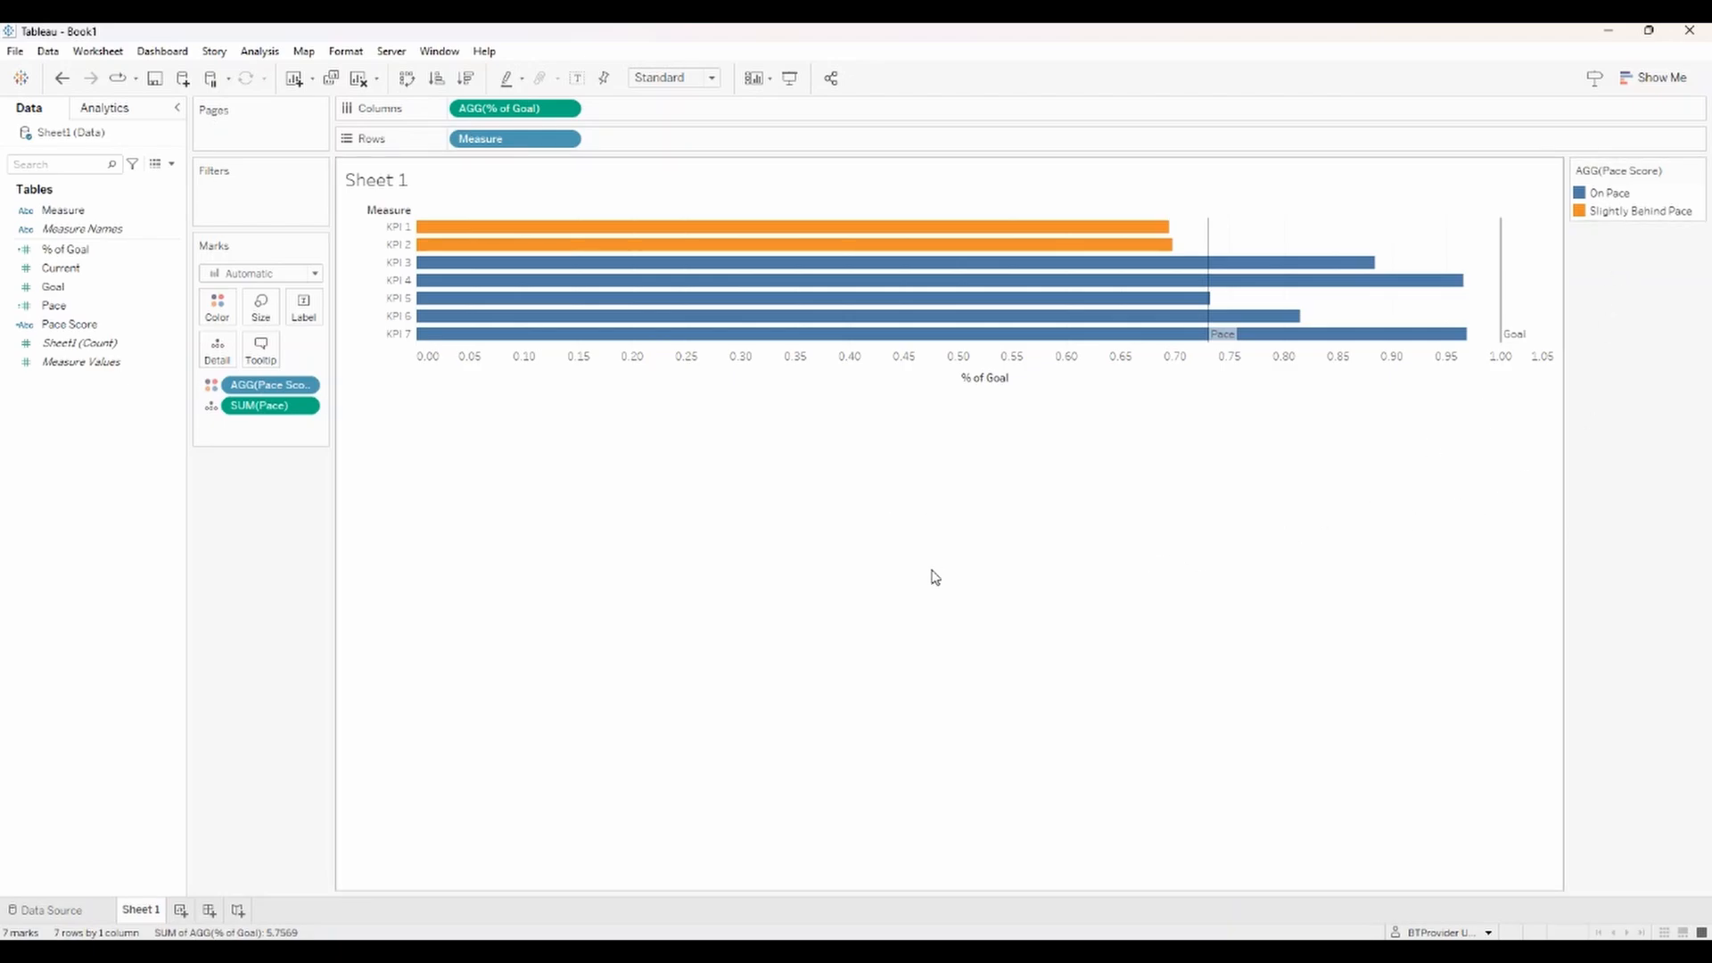
Edit the Pace Score calculation so the "Slightly Behind Pace" threshold is 0.95, and save the change.
right_click(56, 324)
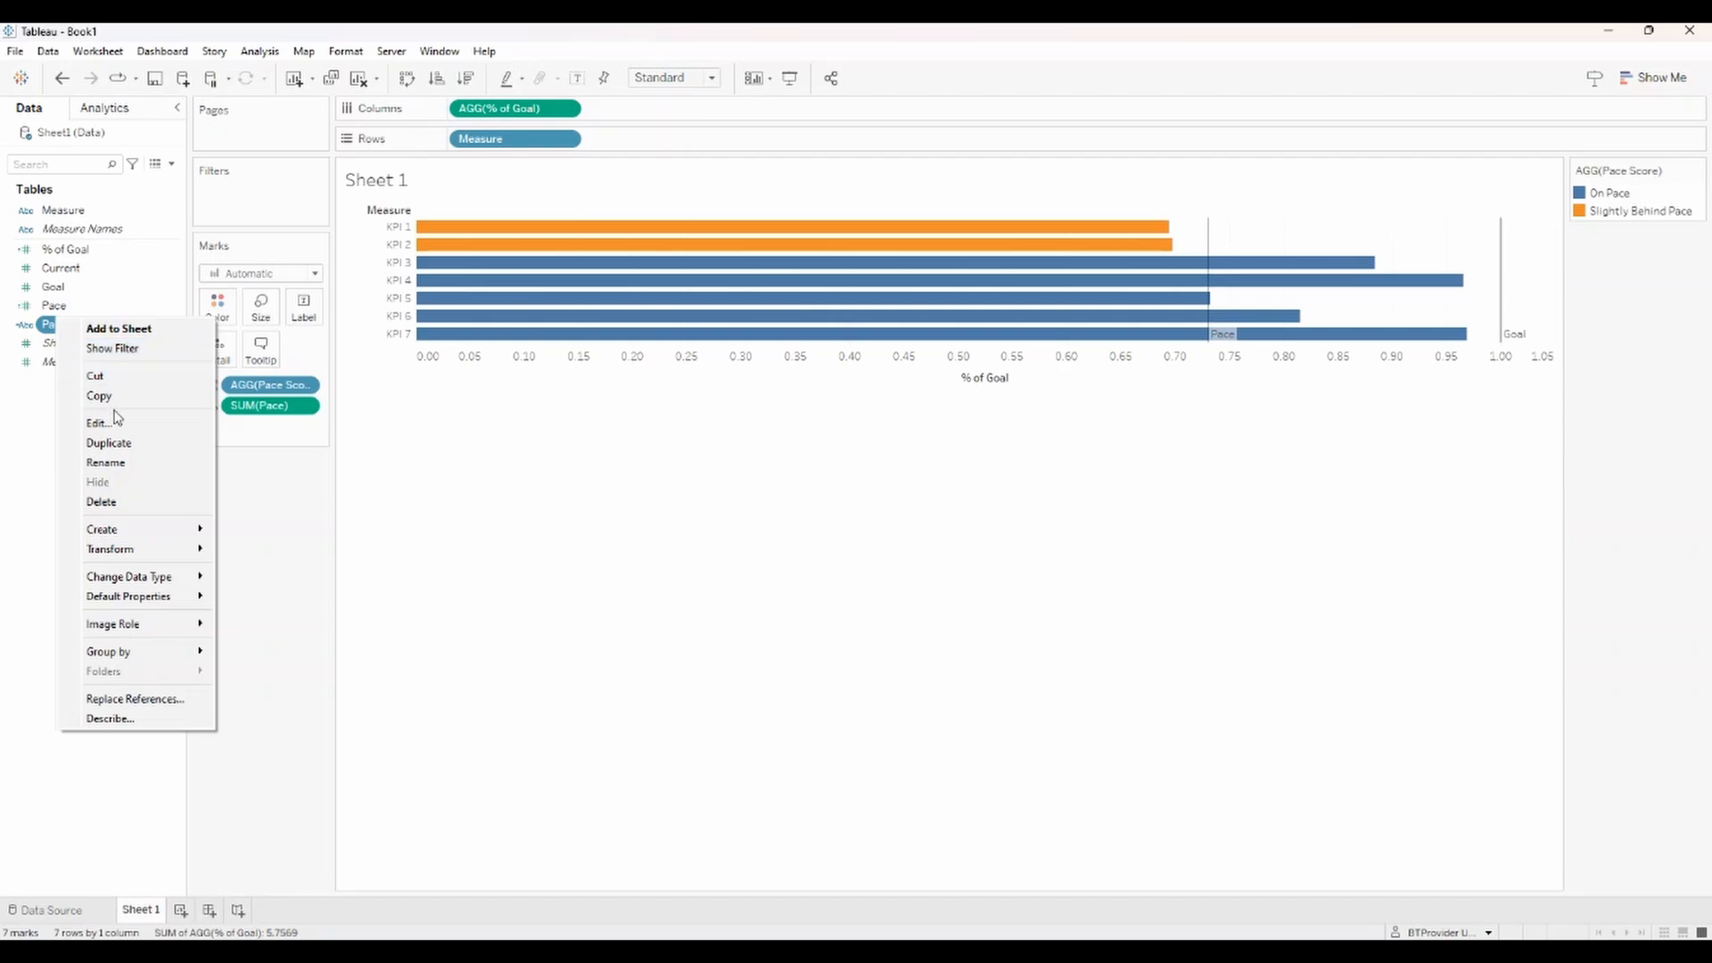
left_click(116, 423)
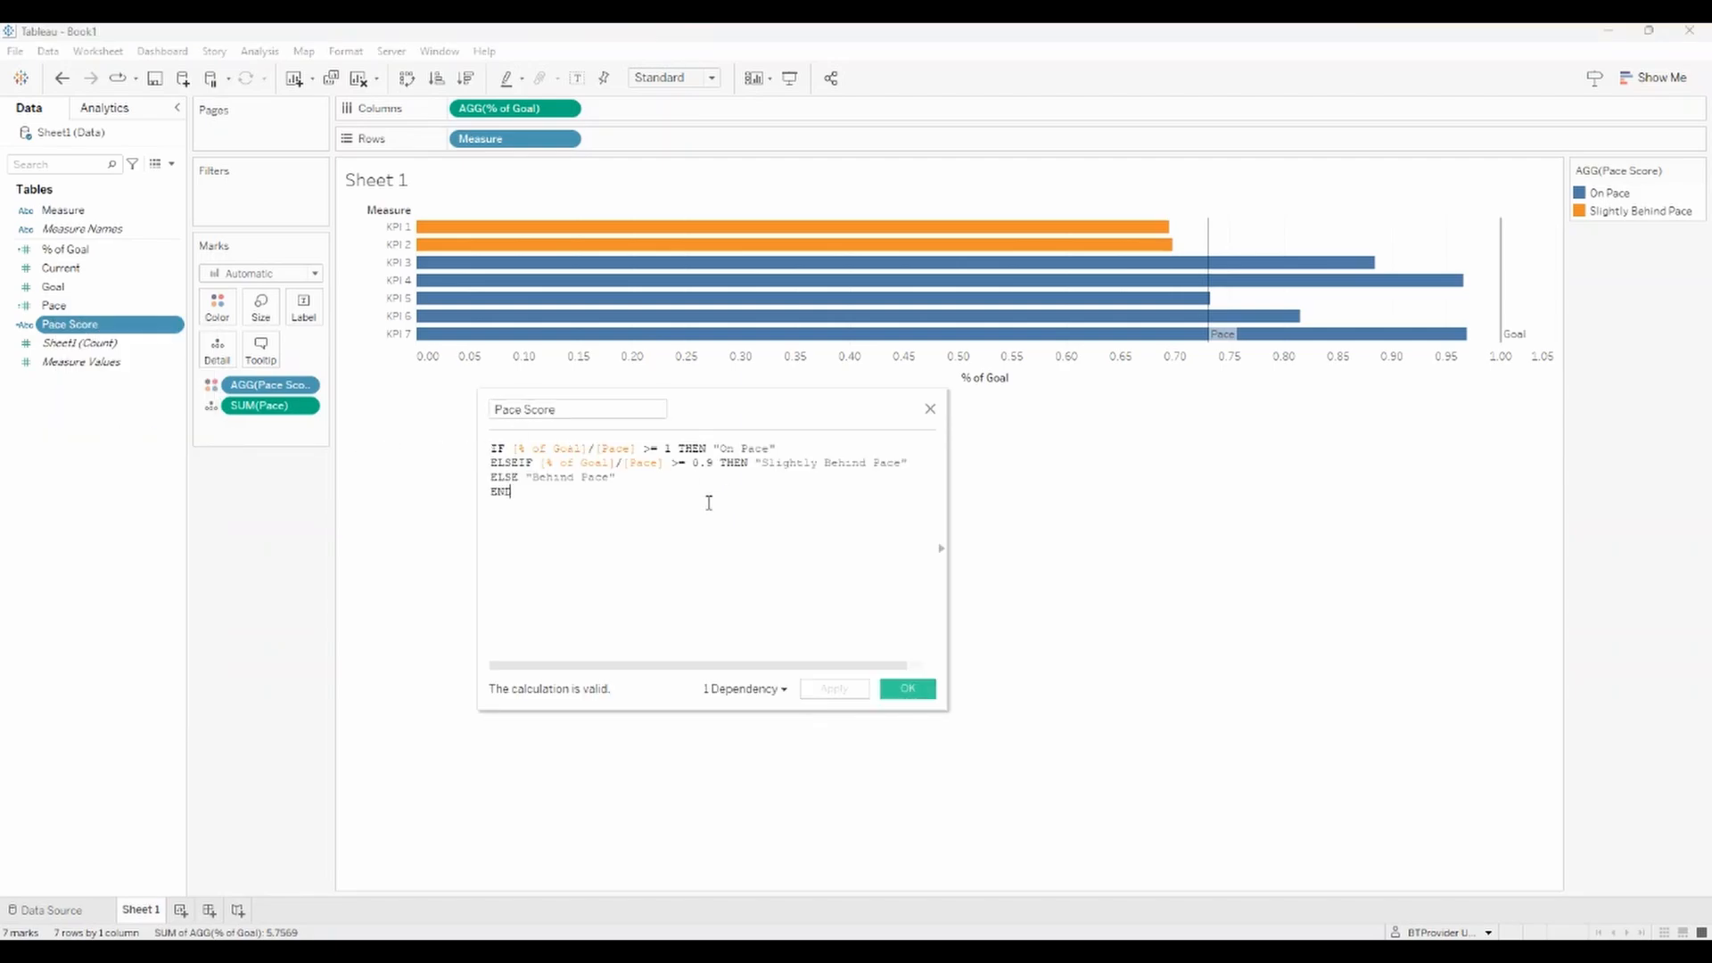
left_click(714, 462)
key("BackSpace")
type("95")
left_click(834, 689)
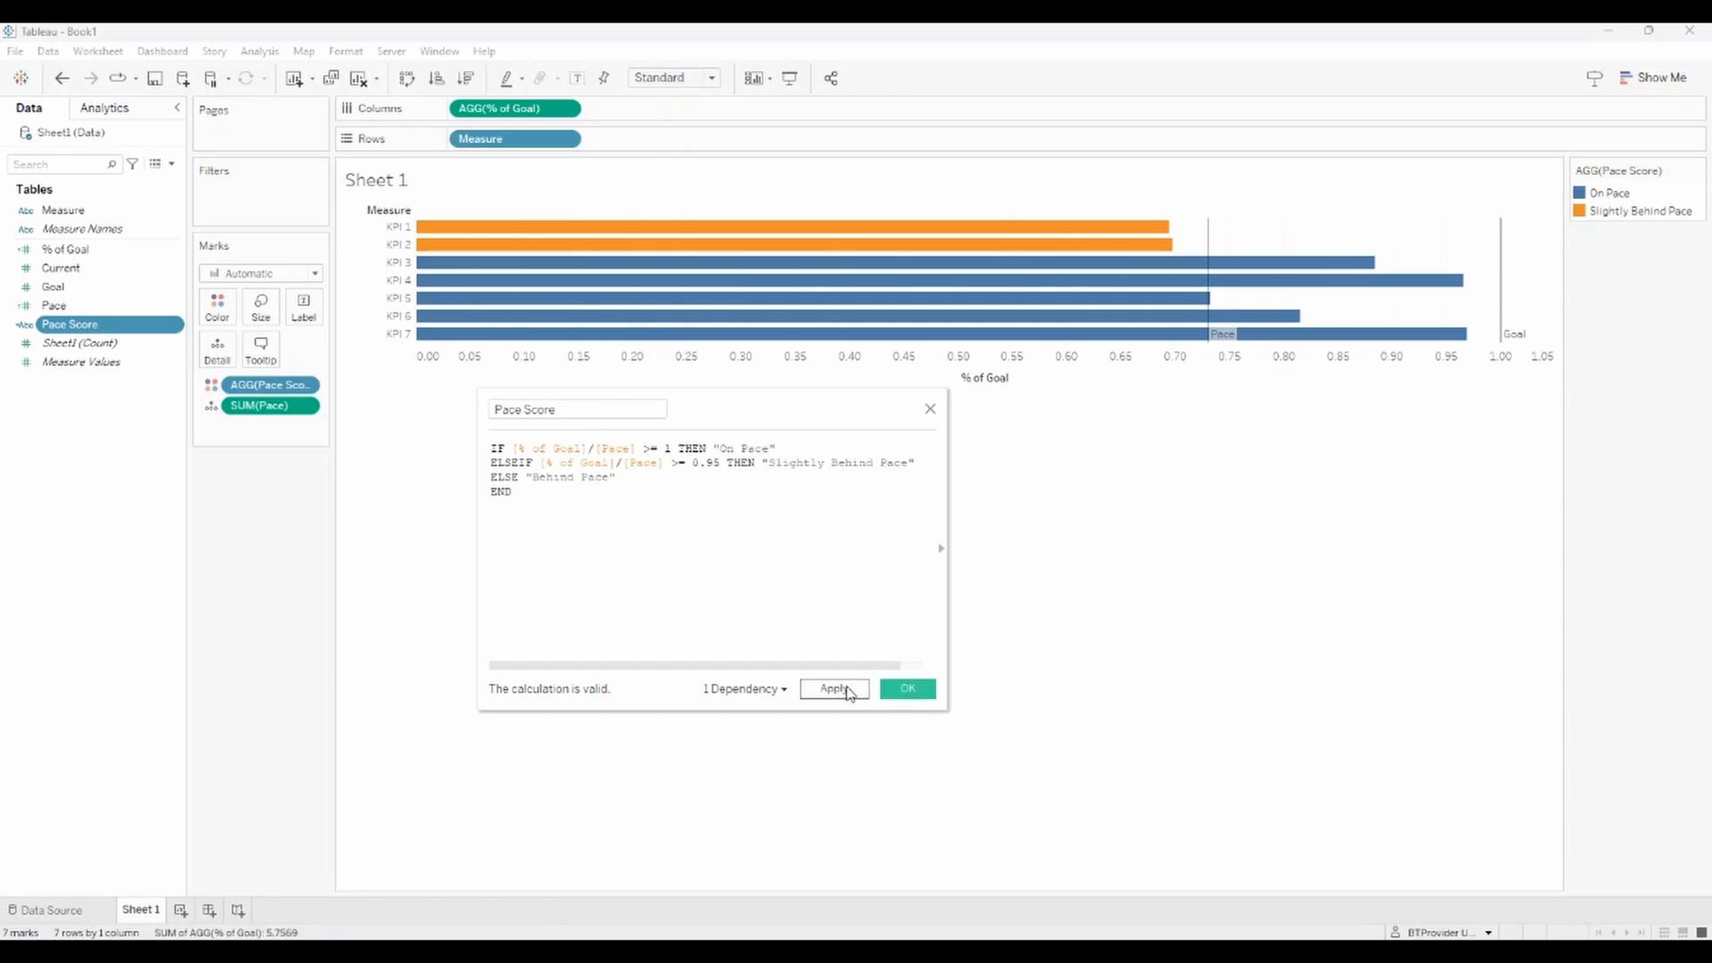
left_click(918, 696)
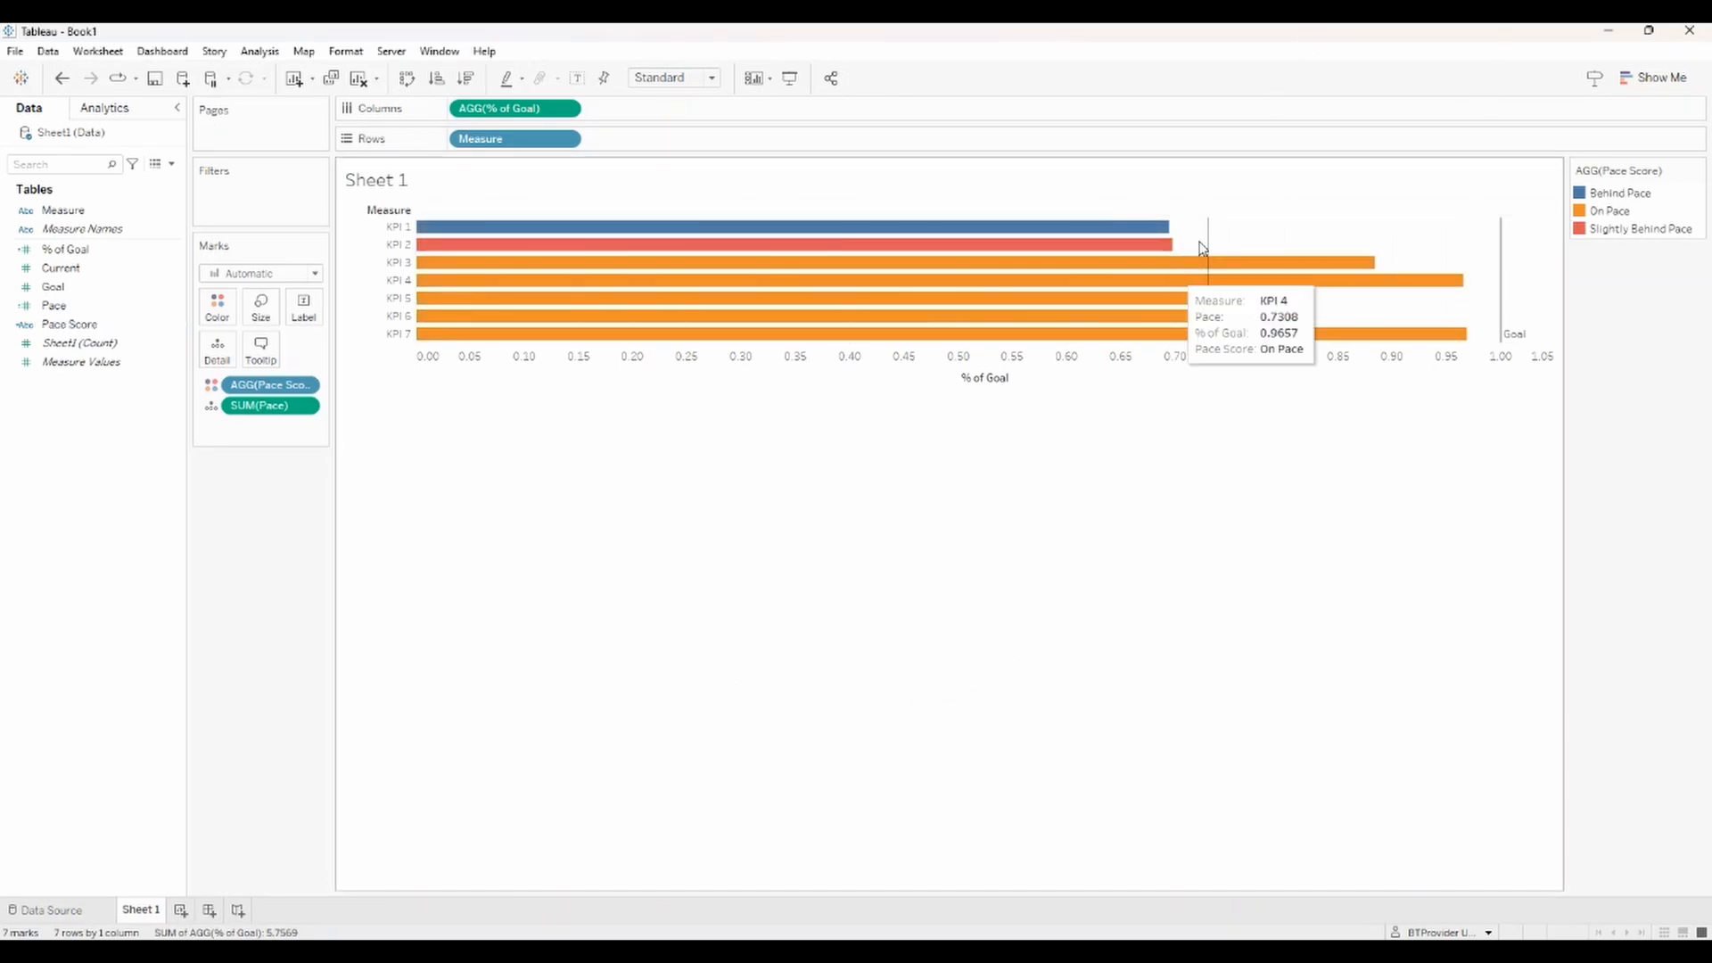
mouse_move(1151, 247)
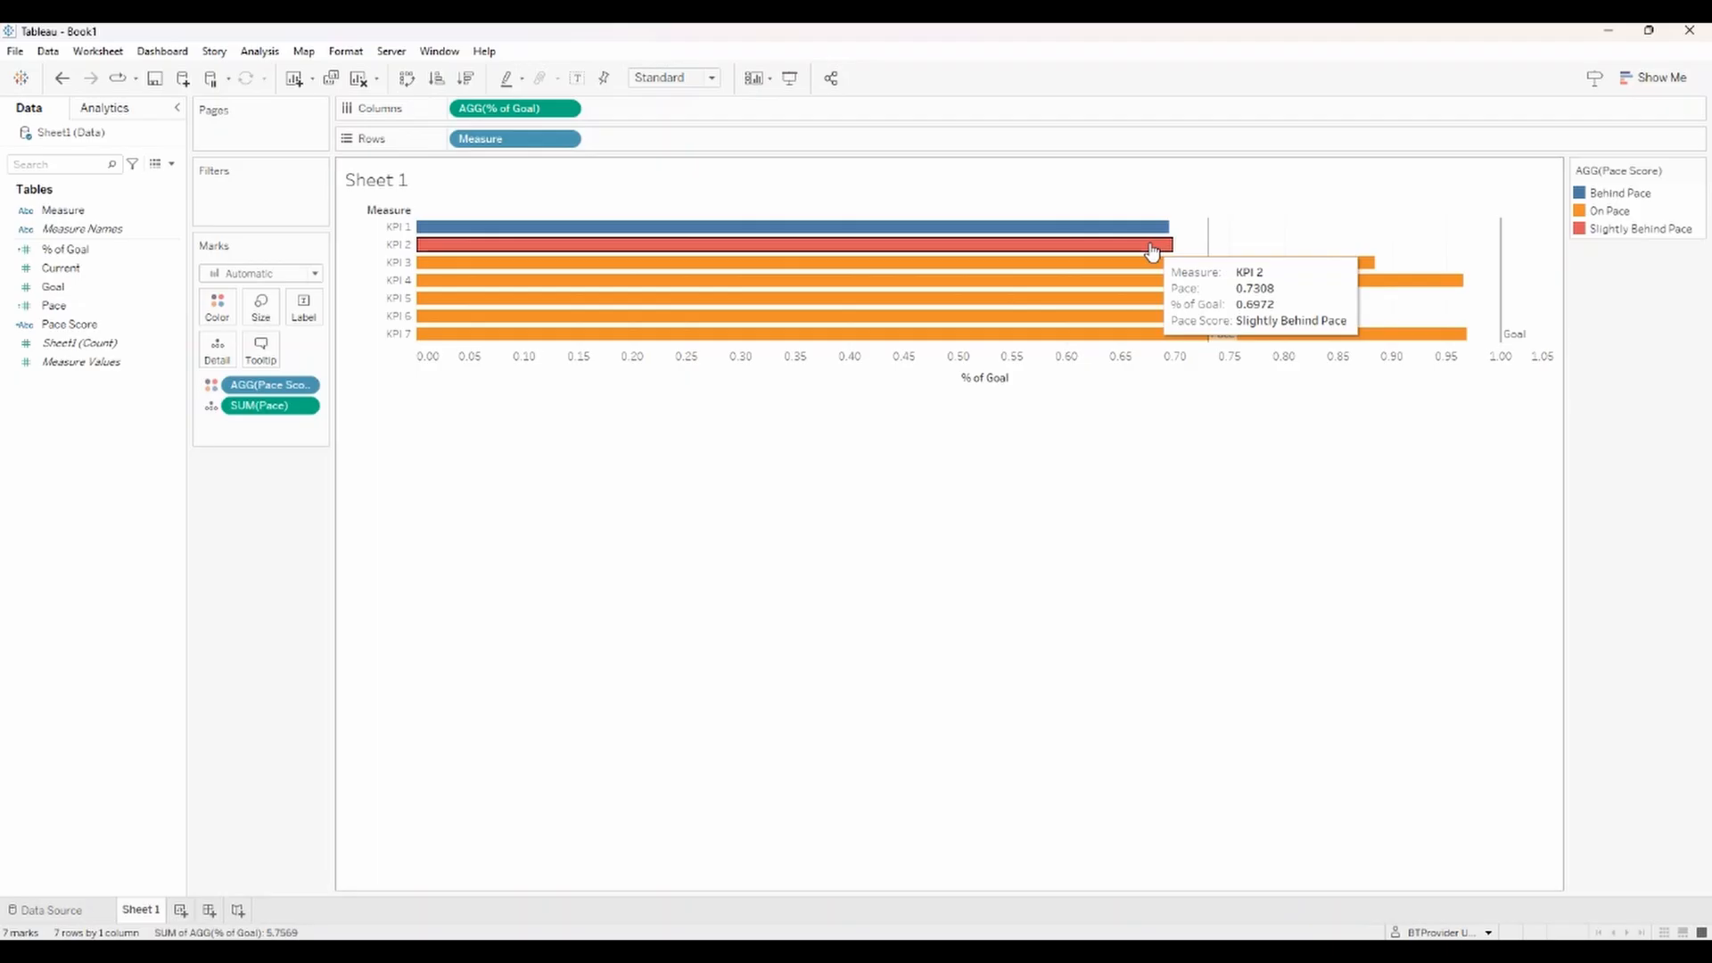